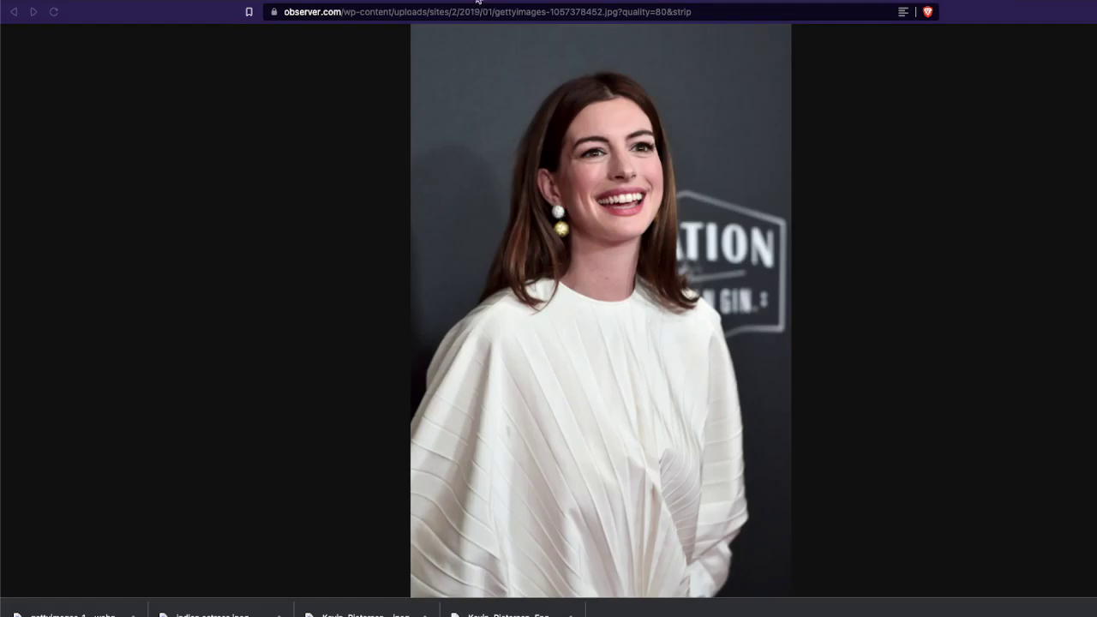
Switch from the source portrait photo to the DALL·E page
{"action": "key", "text": "ctrl+Tab"}
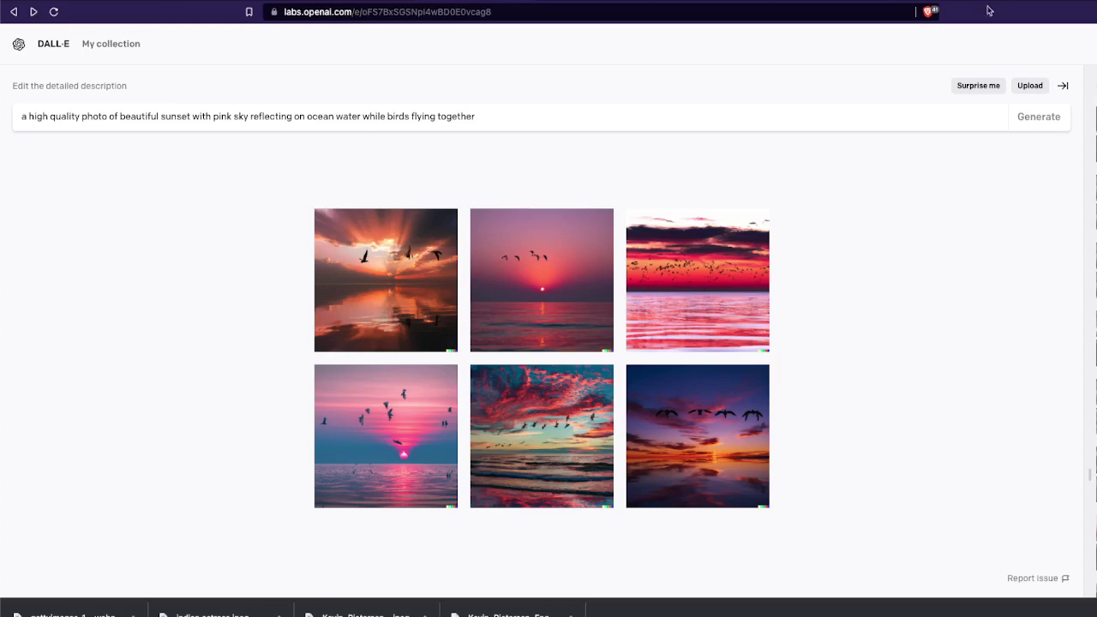
{"action": "key", "text": "ctrl+Tab"}
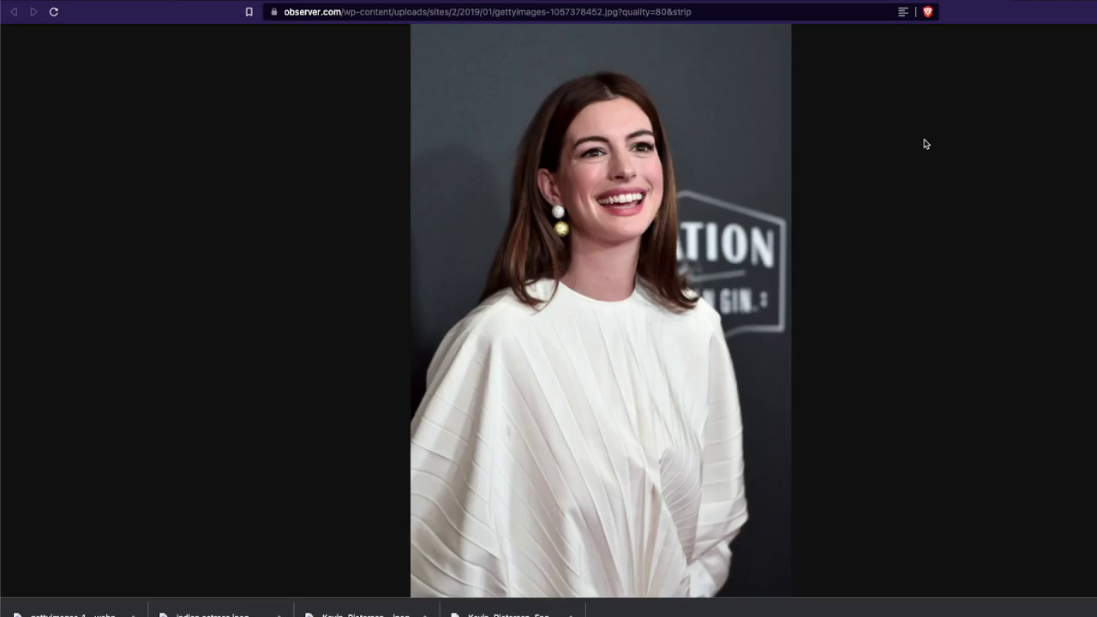
{"action": "key", "text": "ctrl+Tab"}
{"action": "key", "text": "ctrl+Tab"}
{"action": "key", "text": "ctrl+w"}
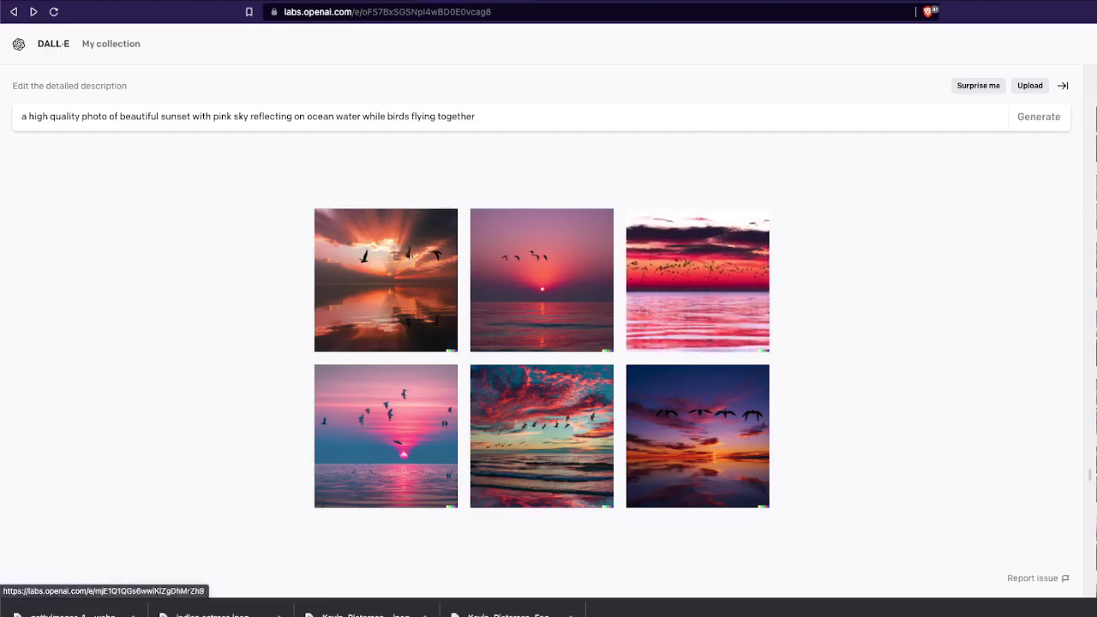
Upload gettyimages-1057378452.webp from Downloads, accept the suggested square crop, and open the image for editing
{"action": "left_click", "coordinate": [1027, 86]}
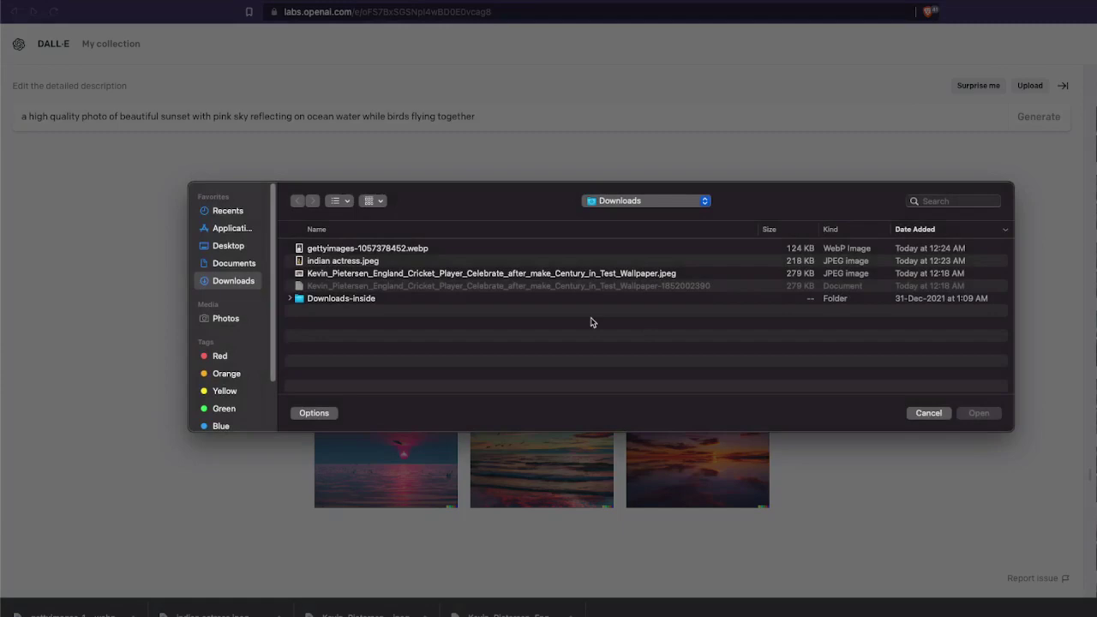
{"action": "double_click", "coordinate": [386, 249]}
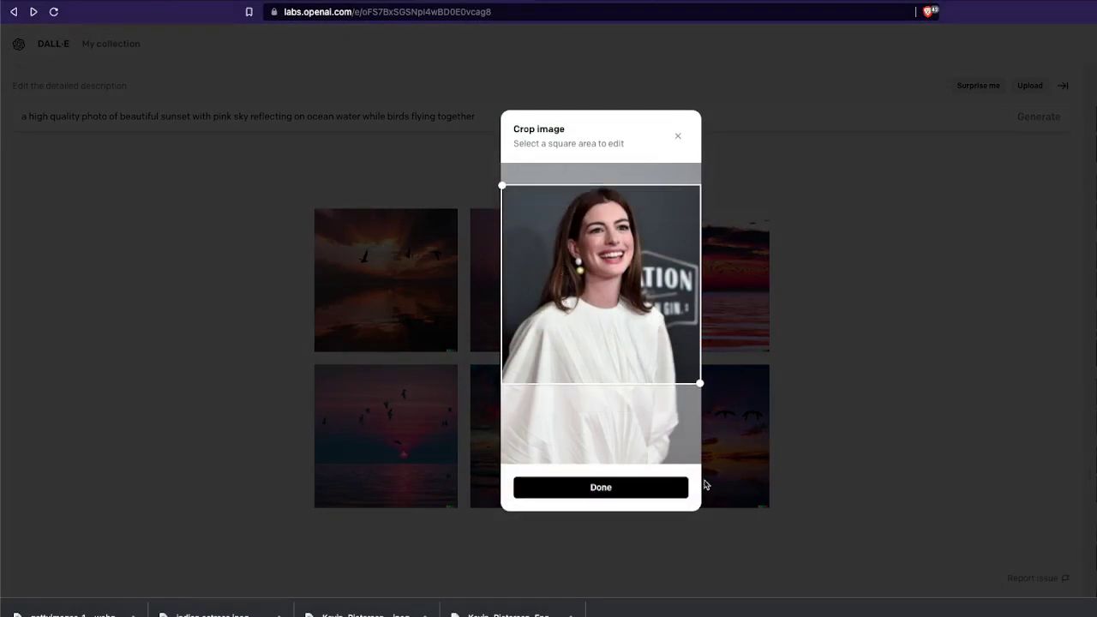
{"action": "left_click", "coordinate": [653, 490]}
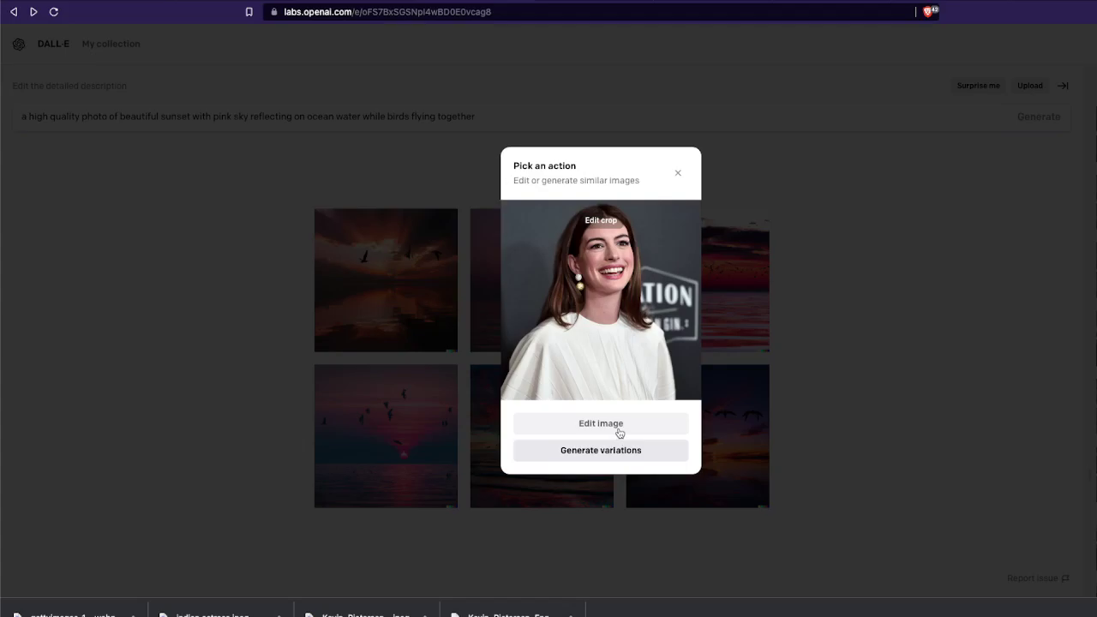
{"action": "left_click", "coordinate": [619, 433]}
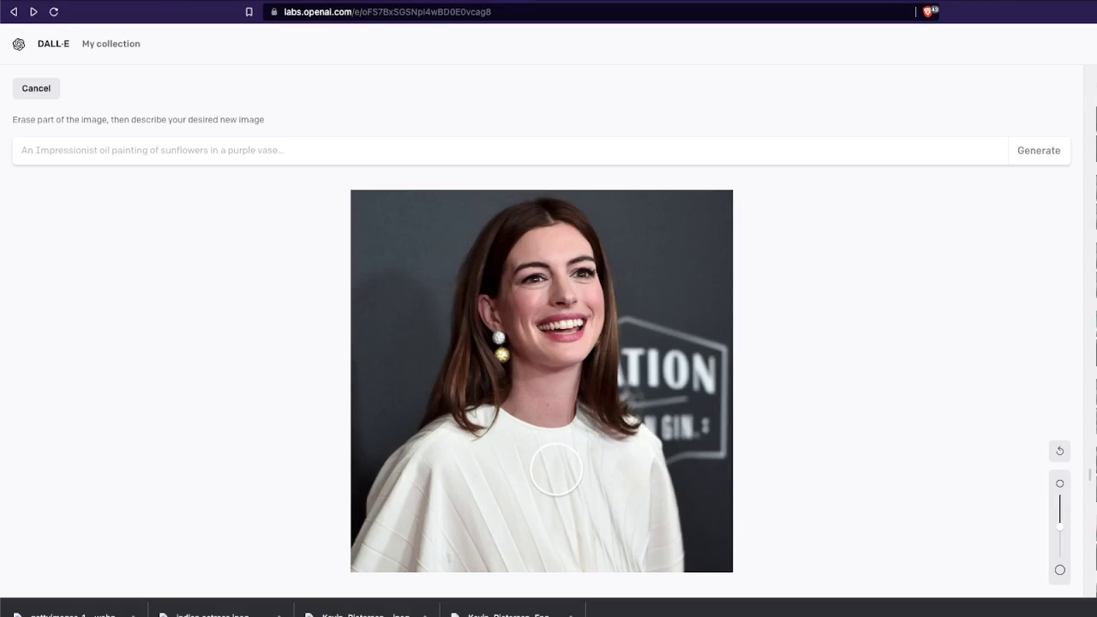
Erase the white outfit from the neckline down and generate replacements with the prompt "wearing a leather jacket"
{"action": "left_click_drag", "start_coordinate": [412, 431], "coordinate": [640, 432]}
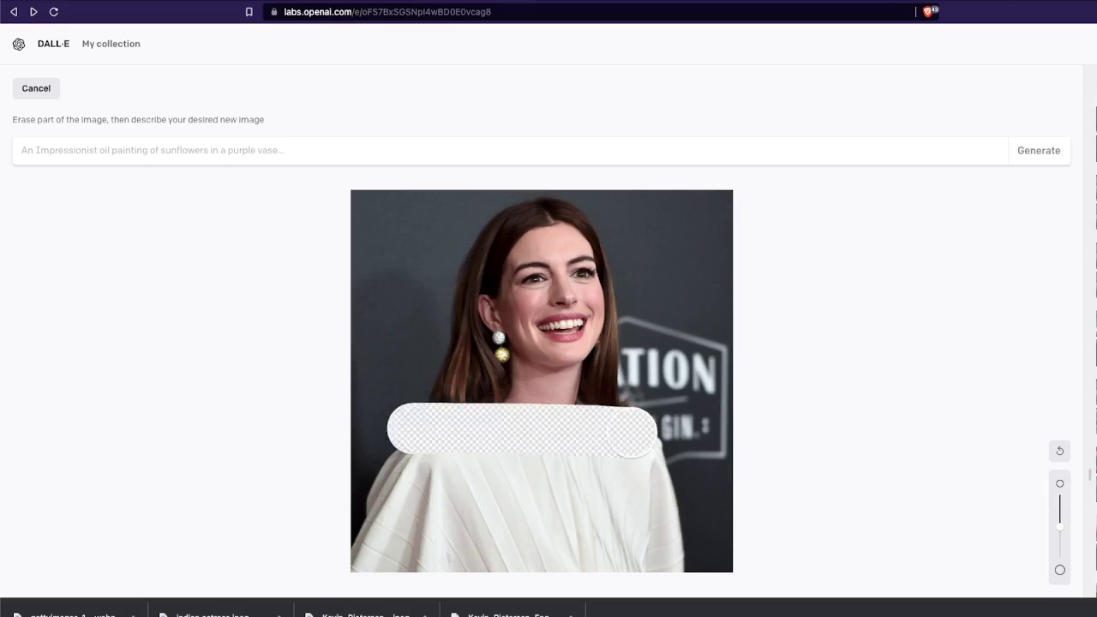
{"action": "mouse_move", "coordinate": [411, 433]}
{"action": "left_mouse_down"}
{"action": "mouse_move", "coordinate": [430, 454]}
{"action": "mouse_move", "coordinate": [586, 468]}
{"action": "mouse_move", "coordinate": [432, 472]}
{"action": "mouse_move", "coordinate": [649, 485]}
{"action": "mouse_move", "coordinate": [366, 487]}
{"action": "mouse_move", "coordinate": [708, 509]}
{"action": "mouse_move", "coordinate": [361, 523]}
{"action": "mouse_move", "coordinate": [694, 532]}
{"action": "mouse_move", "coordinate": [684, 555]}
{"action": "mouse_move", "coordinate": [354, 559]}
{"action": "left_mouse_up"}
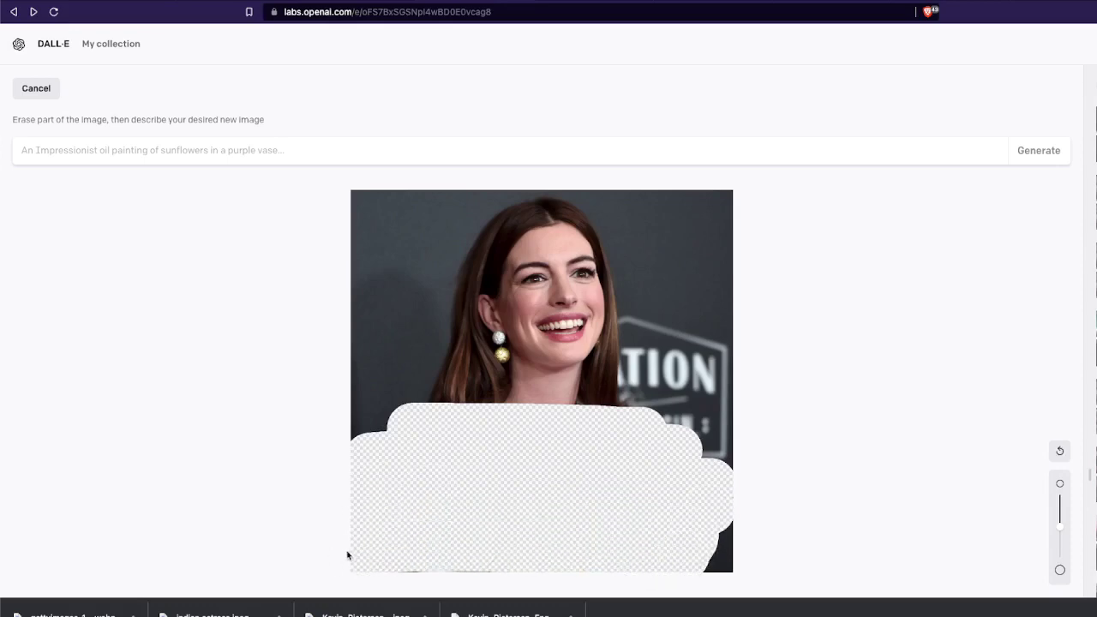
{"action": "left_click", "coordinate": [119, 152]}
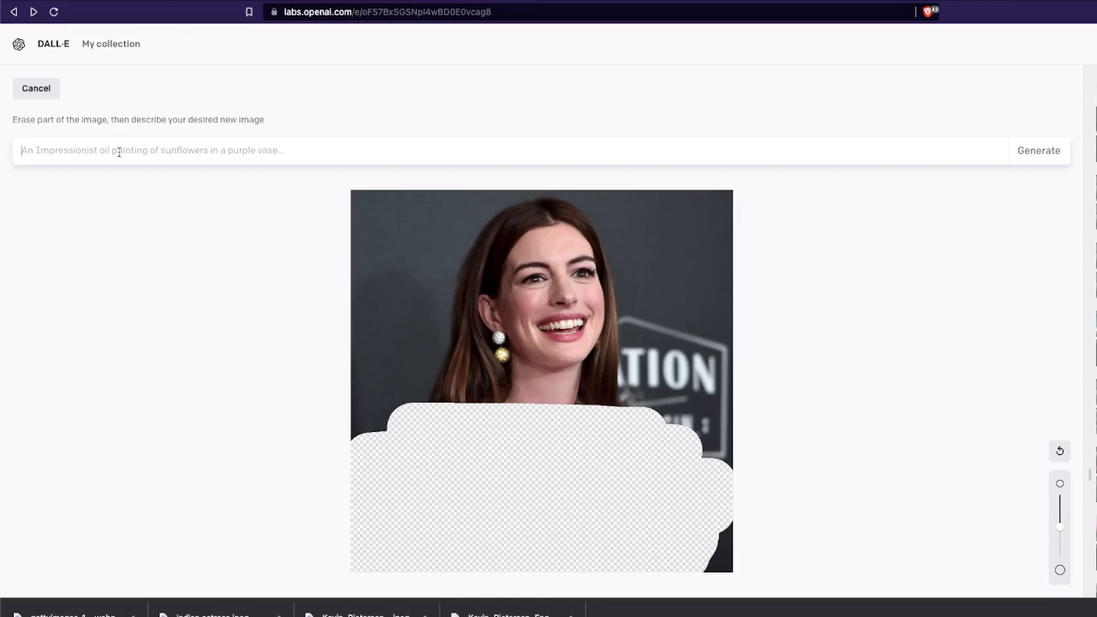
{"action": "left_click", "coordinate": [118, 152]}
{"action": "type", "text": "wearing a"}
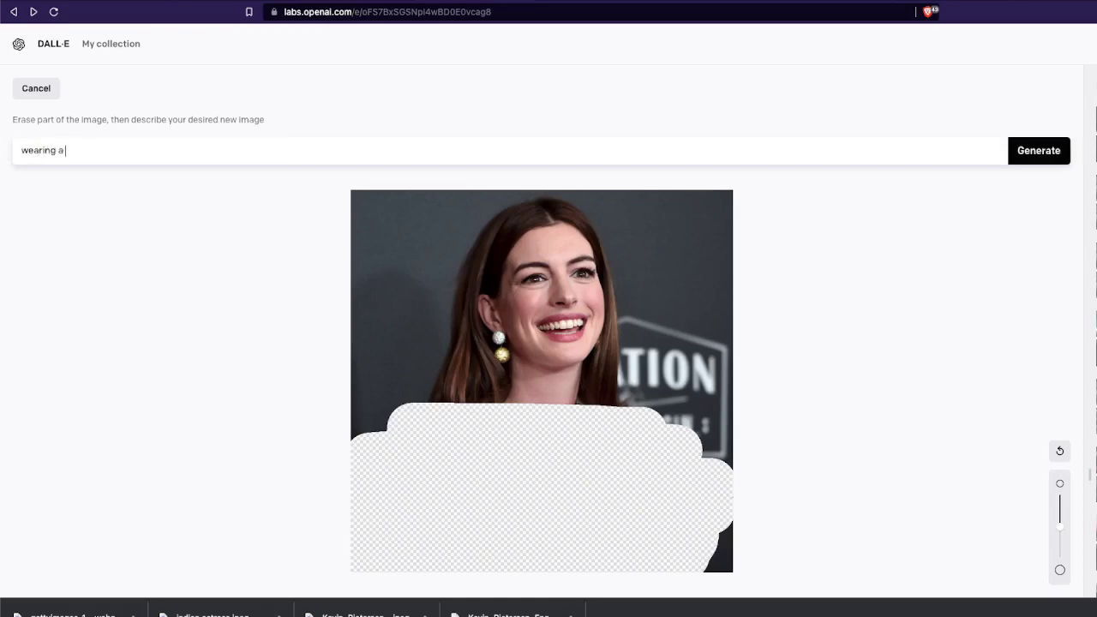
{"action": "type", "text": " leather jacket"}
{"action": "left_click", "coordinate": [1029, 153]}
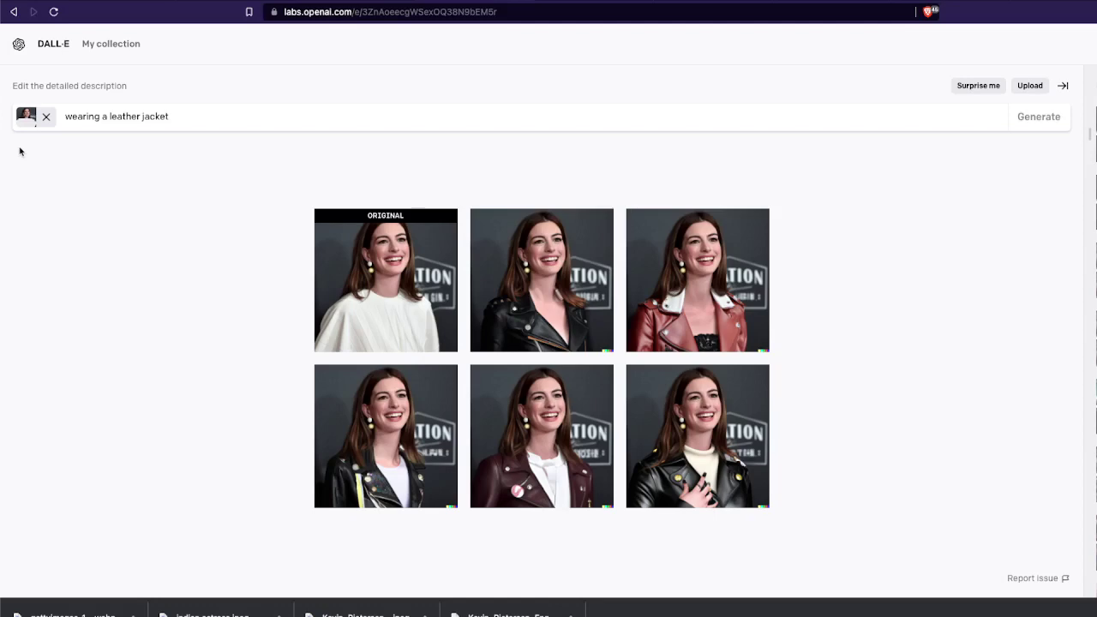
Compare the original portrait with the leather jacket versions at full size, then return to the results grid
{"action": "left_click", "coordinate": [403, 299]}
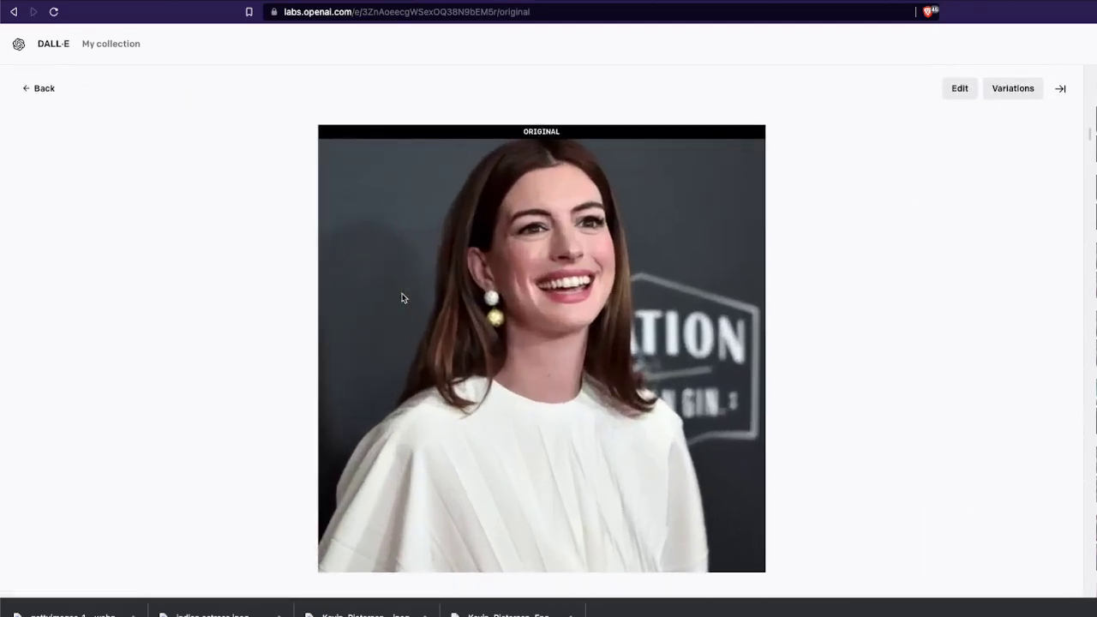
{"action": "key", "text": "Right"}
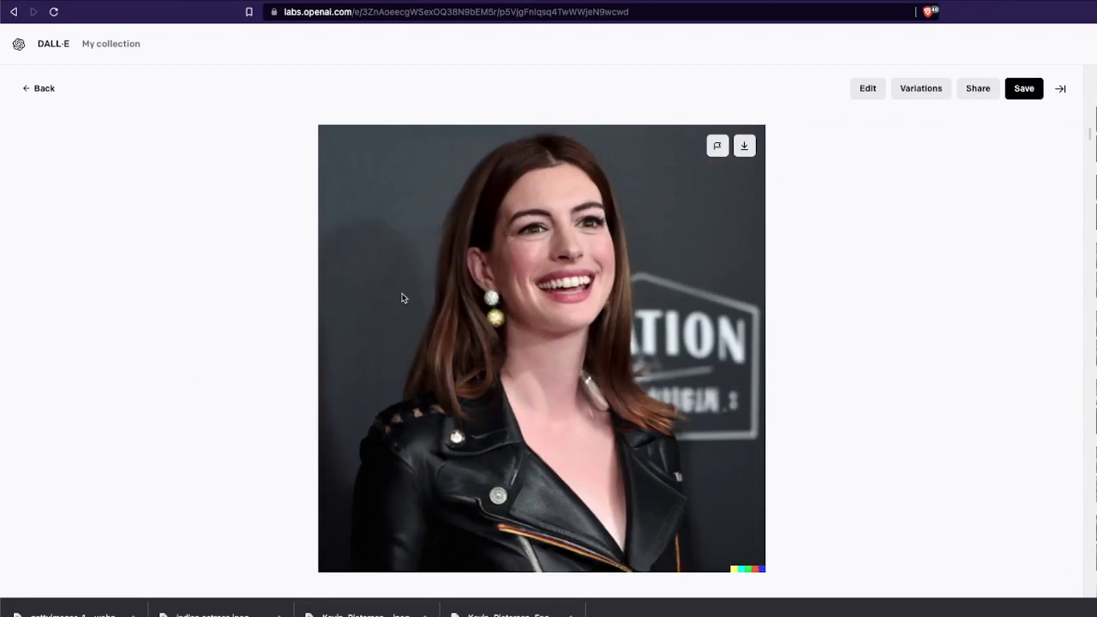
{"action": "key", "text": "Right"}
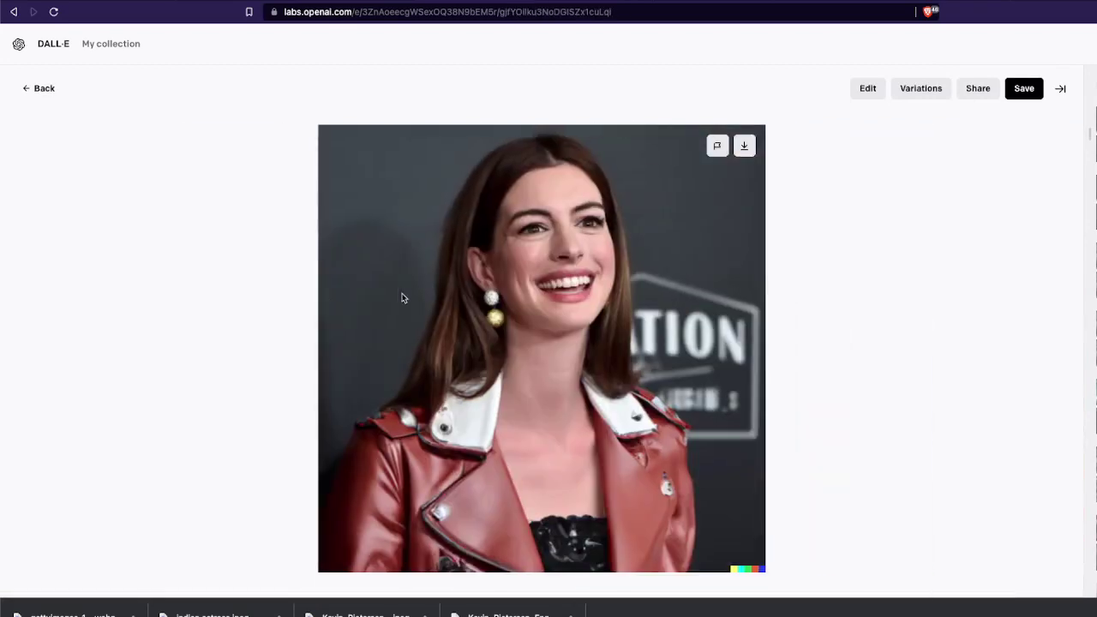
{"action": "key", "text": "Right"}
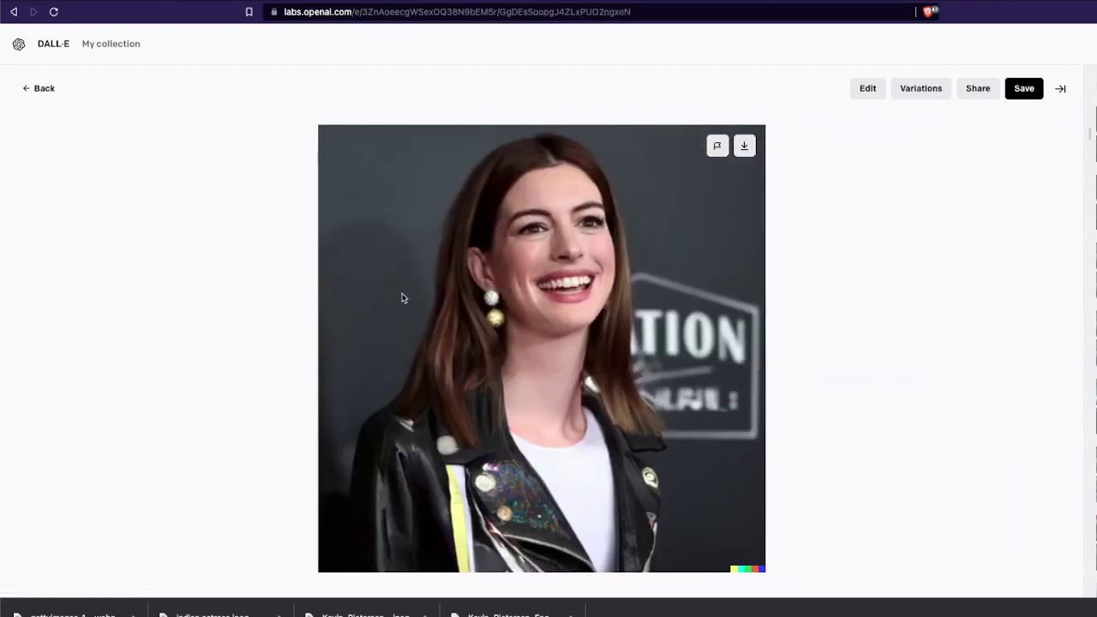
{"action": "key", "text": "Right"}
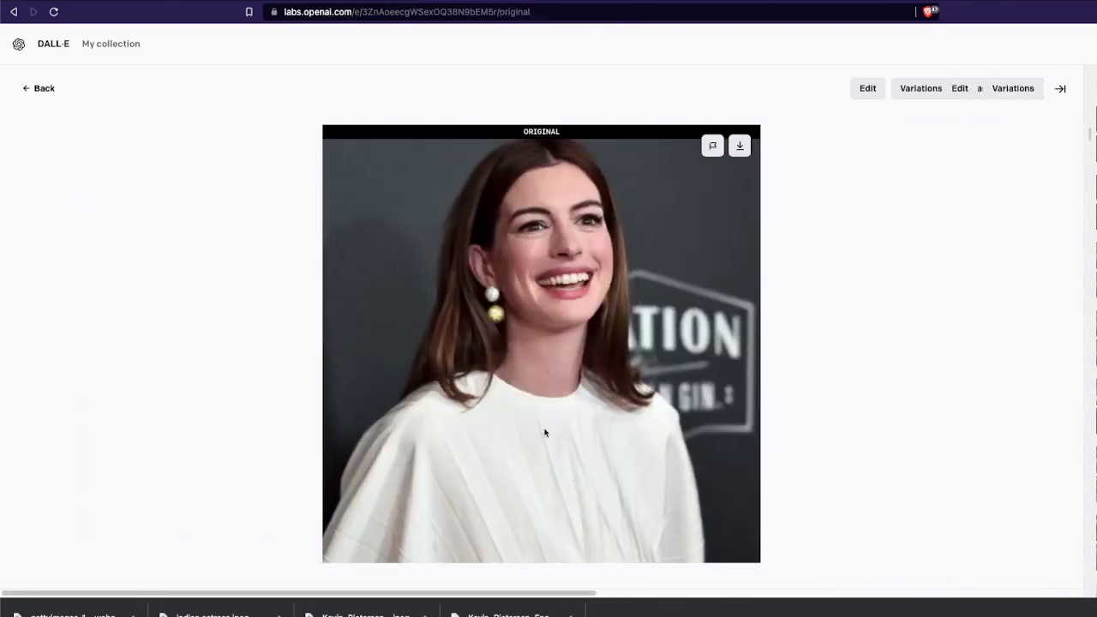
{"action": "key", "text": "Left"}
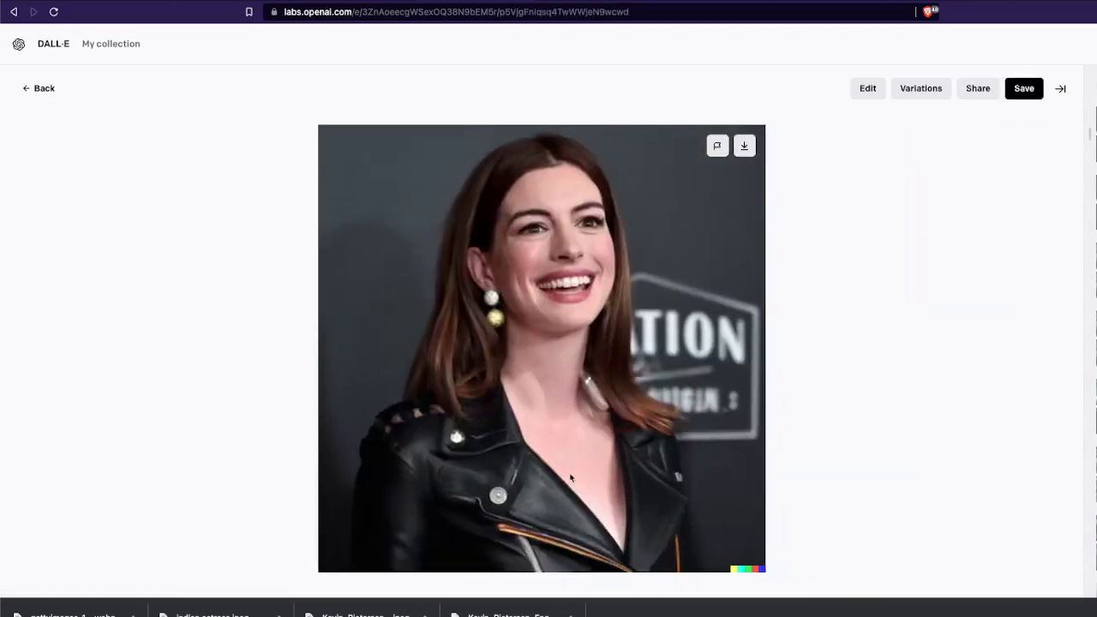
{"action": "key", "text": "Right"}
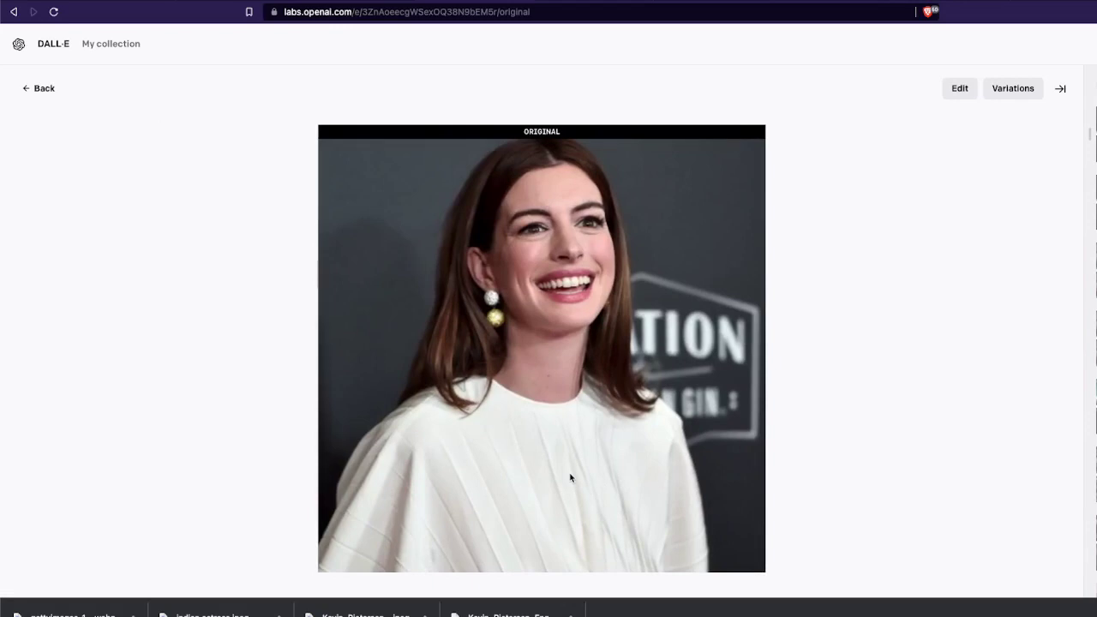
{"action": "key", "text": "Left"}
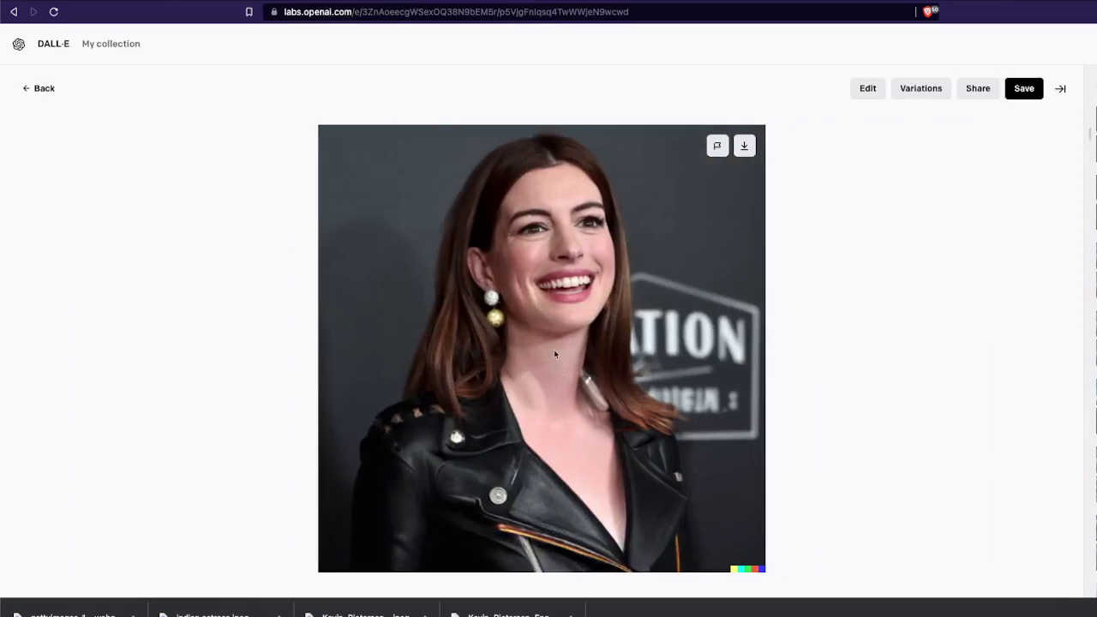
{"action": "key", "text": "Left"}
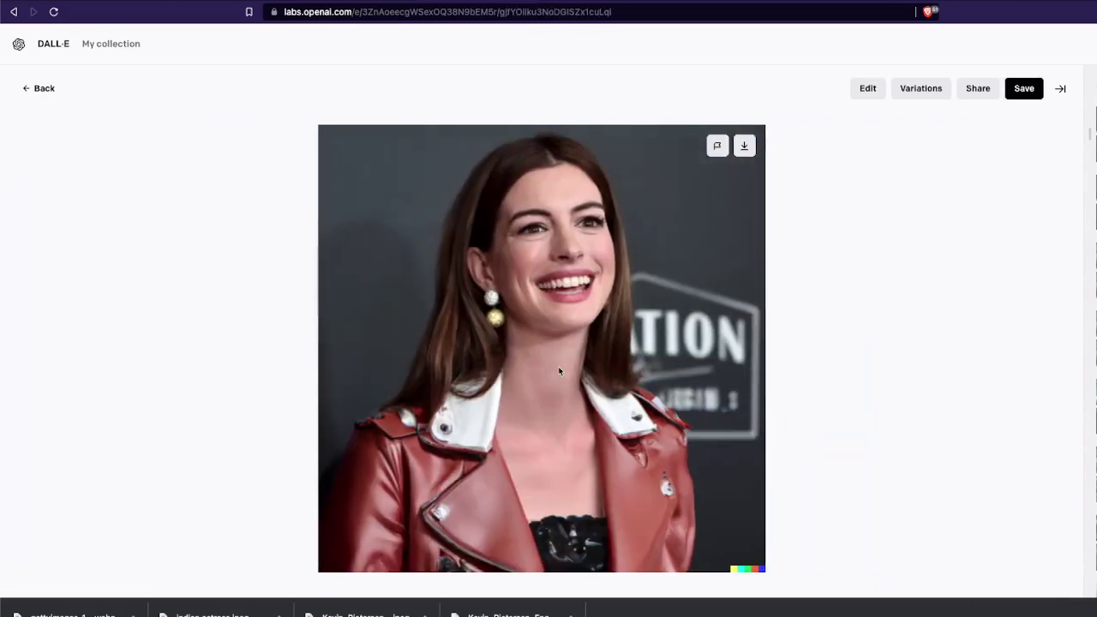
{"action": "key", "text": "Right"}
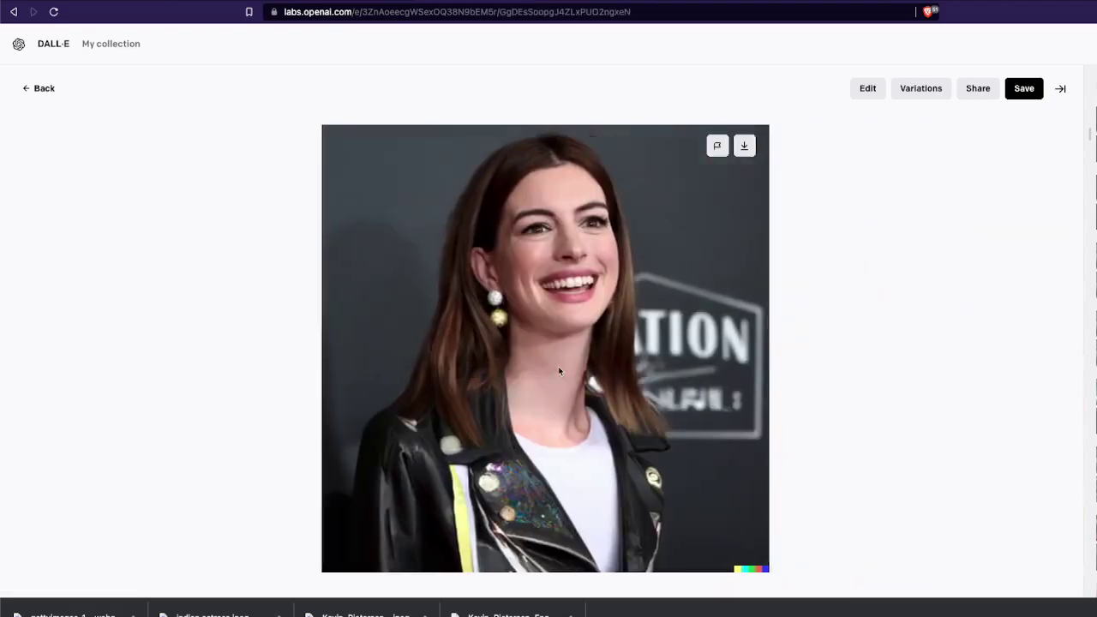
{"action": "key", "text": "Right"}
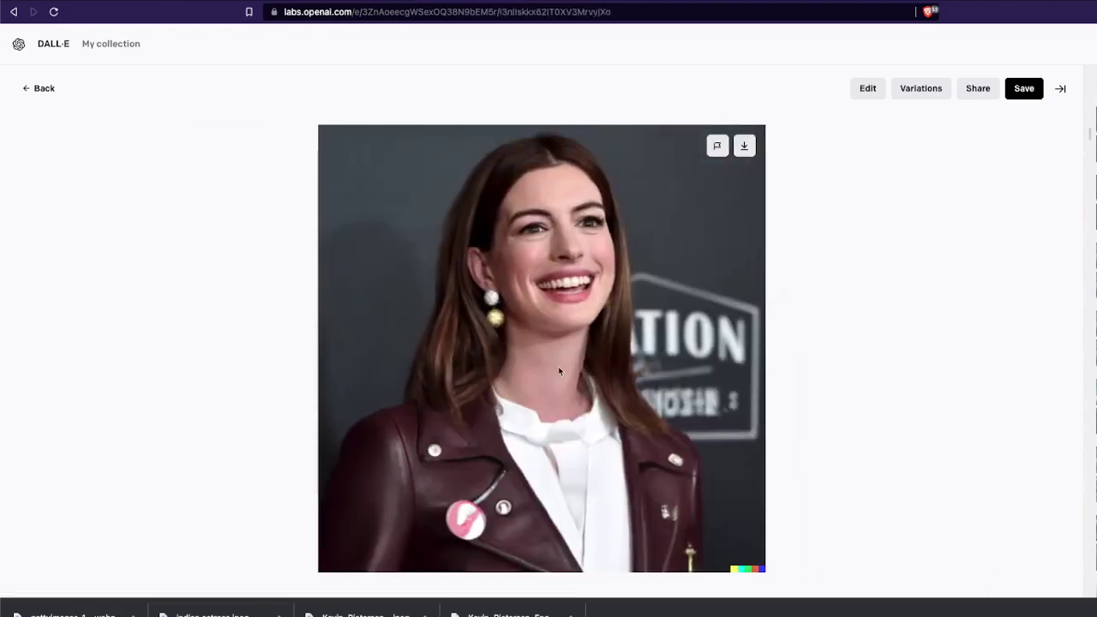
{"action": "key", "text": "Right"}
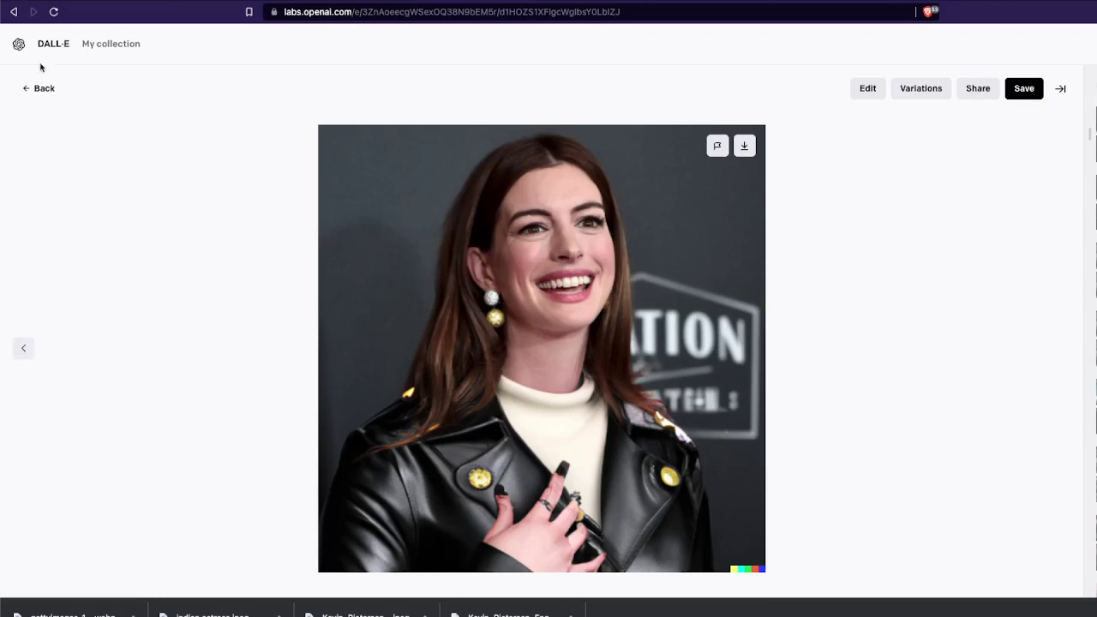
{"action": "left_click", "coordinate": [34, 90]}
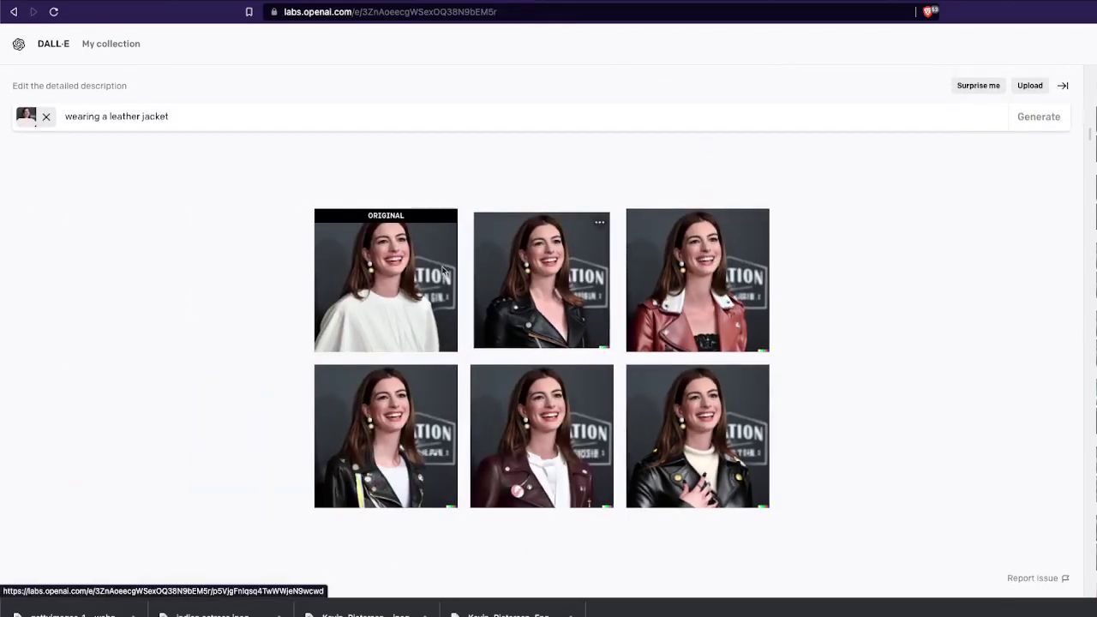
Replace the prompt with "red color gown" and generate new versions of the erased outfit area
{"action": "left_click", "coordinate": [92, 122]}
{"action": "key", "text": "ctrl+shift+Left"}
{"action": "key", "text": "ctrl+shift+Left"}
{"action": "key", "text": "ctrl+shift+Left"}
{"action": "key", "text": "ctrl+shift+Left"}
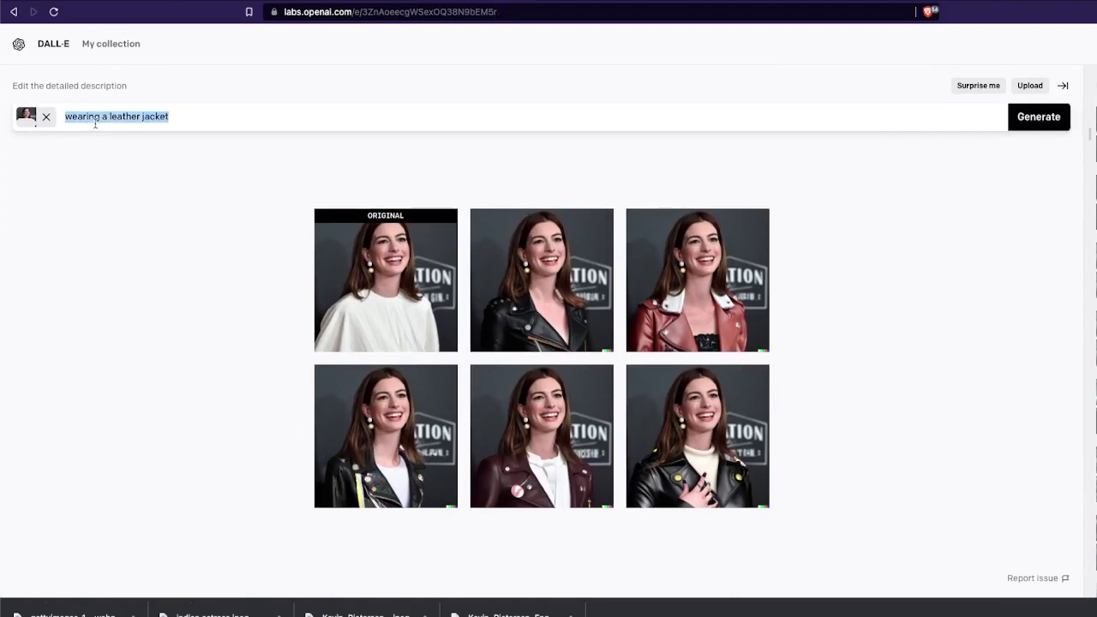
{"action": "type", "text": "red color gown"}
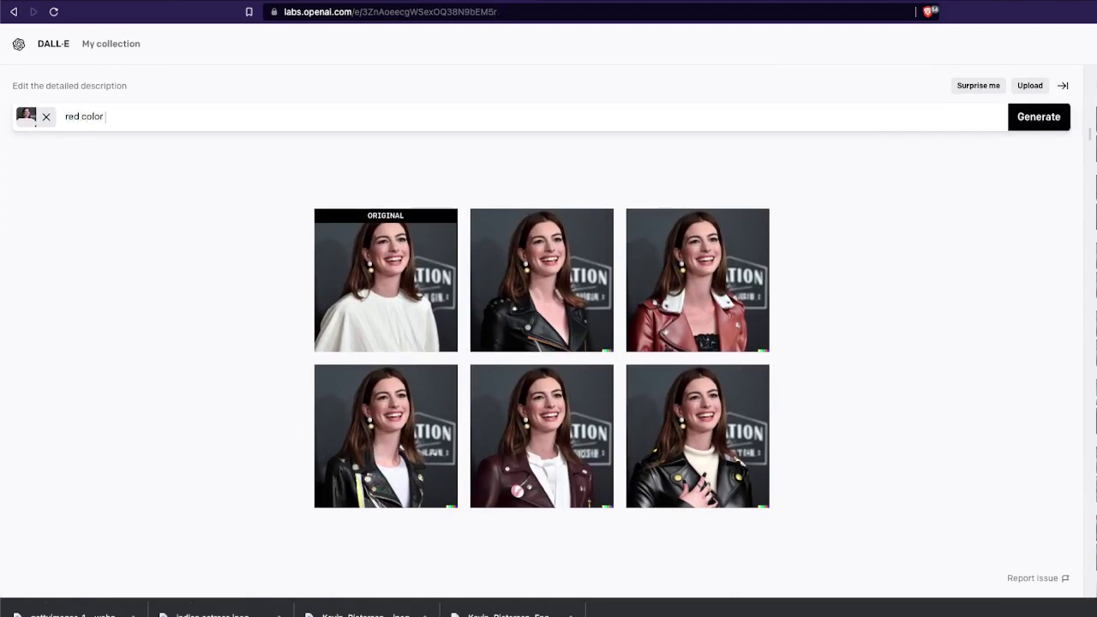
{"action": "left_click", "coordinate": [1035, 126]}
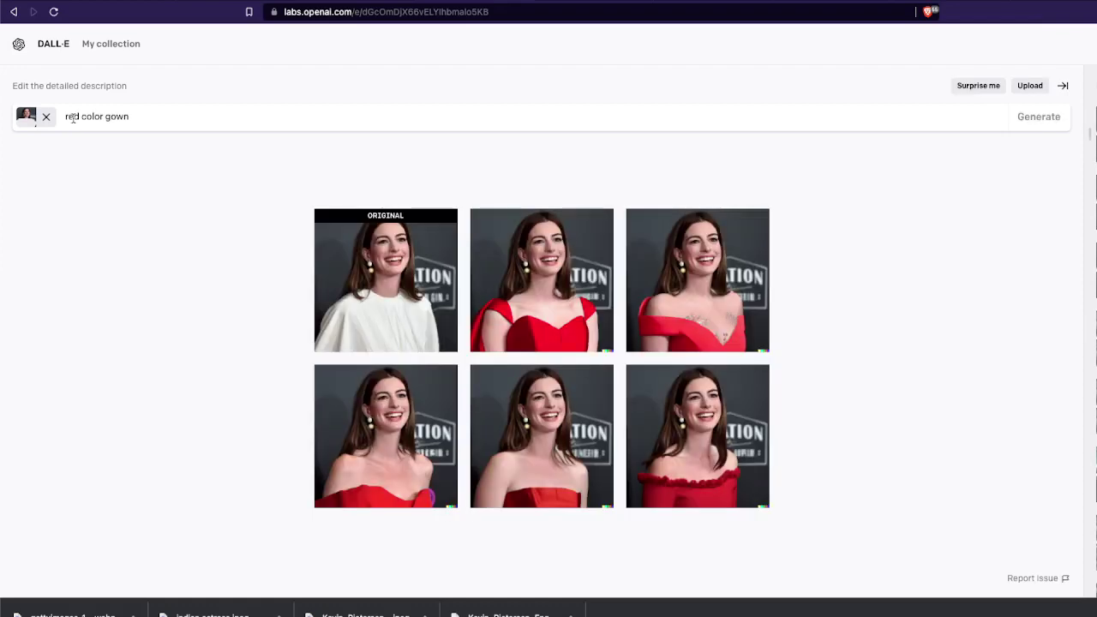
Examine the red gown versions at full size and return to the results grid
{"action": "left_click", "coordinate": [382, 286]}
{"action": "key", "text": "Right"}
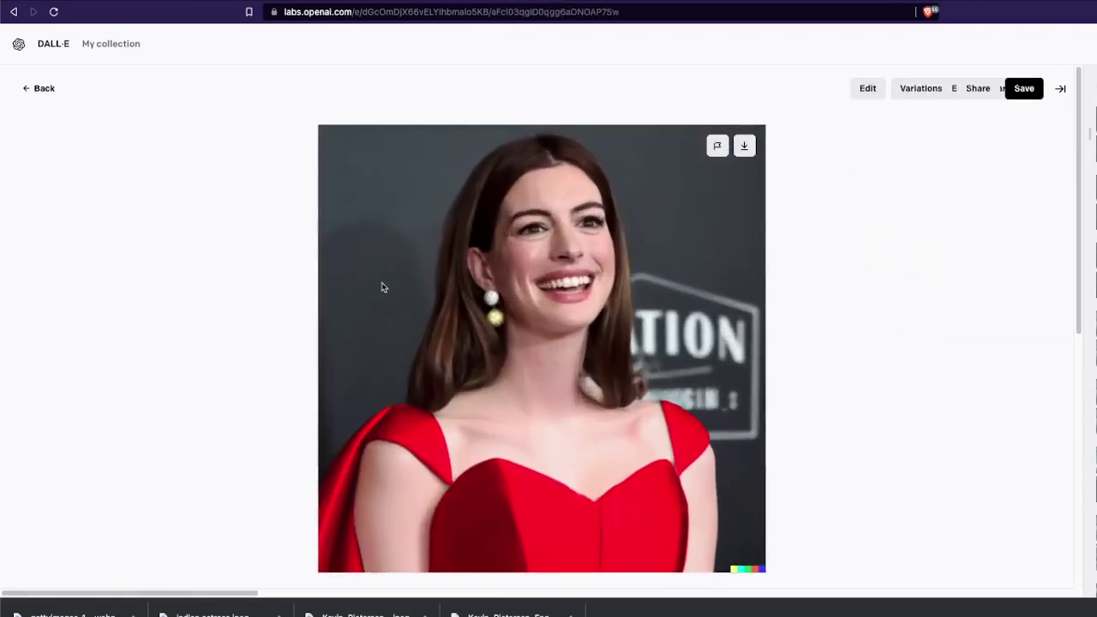
{"action": "key", "text": "Right"}
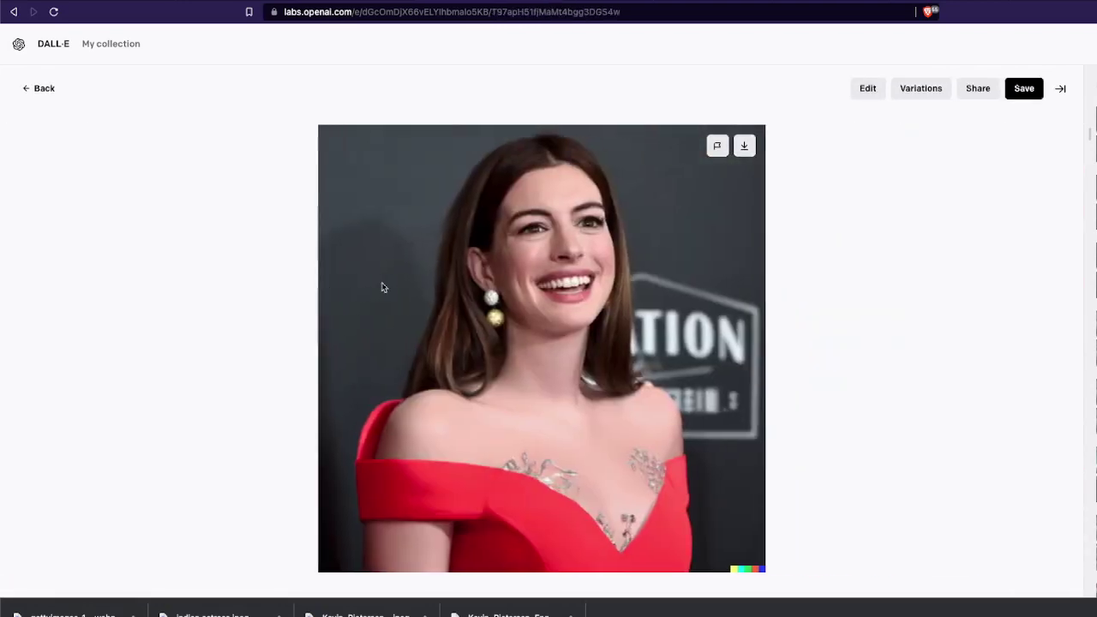
{"action": "key", "text": "Right"}
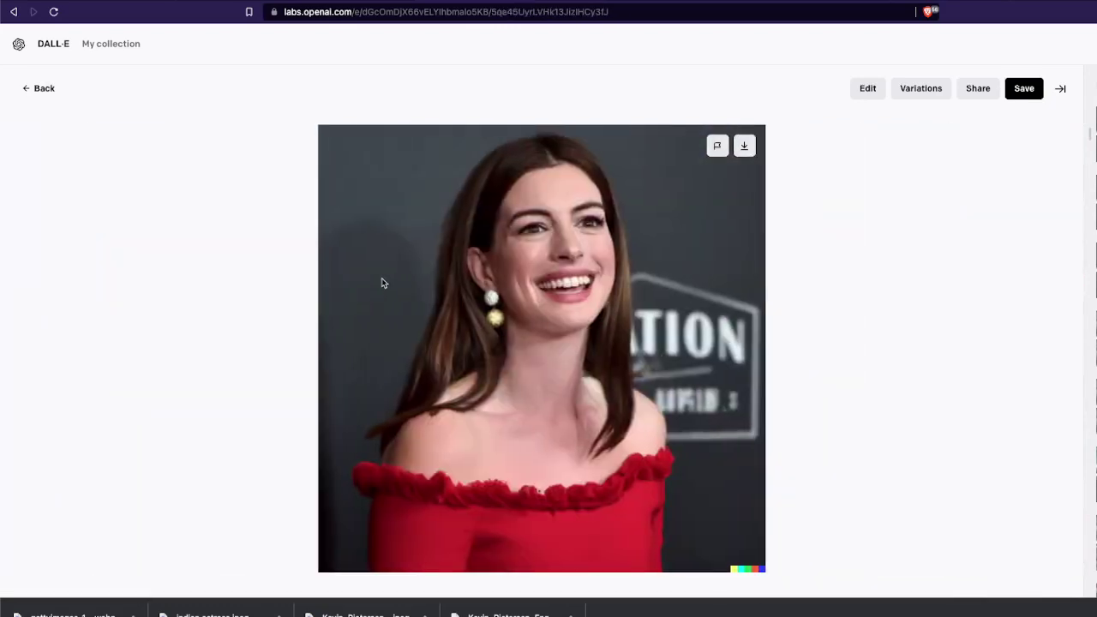
{"action": "key", "text": "Escape"}
Replace the prompt with "wearing a wedding dress" and generate new versions of the portrait
{"action": "double_click", "coordinate": [92, 116]}
{"action": "key", "text": "ctrl+a"}
{"action": "type", "text": "wearing a wedding dress"}
{"action": "key", "text": "Return"}
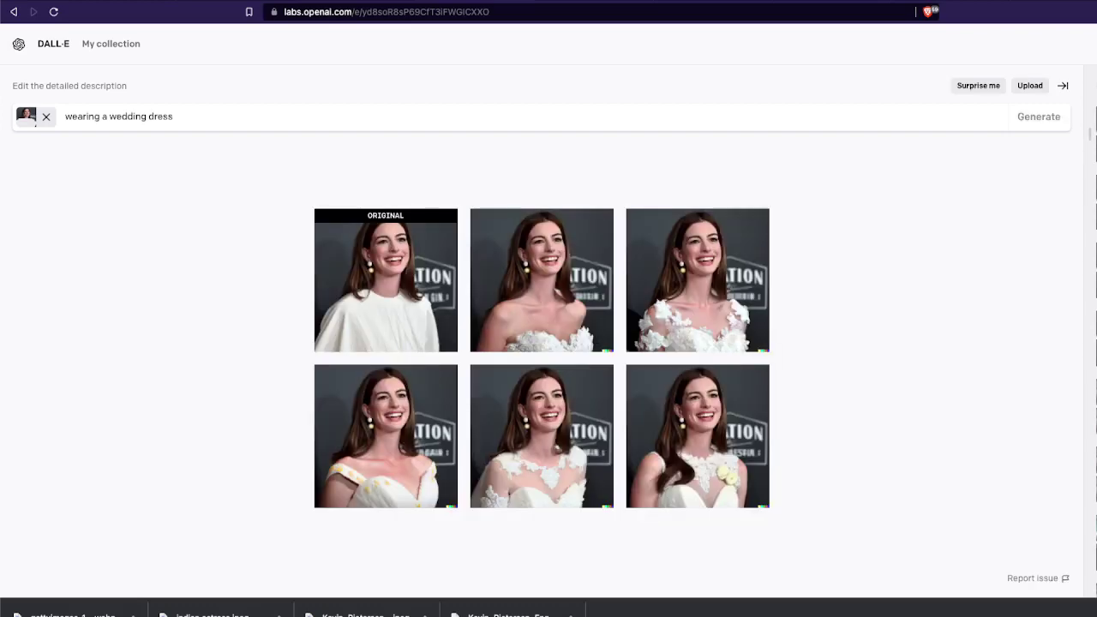
Examine the original portrait and the wedding dress versions one by one at full size
{"action": "left_click", "coordinate": [392, 268]}
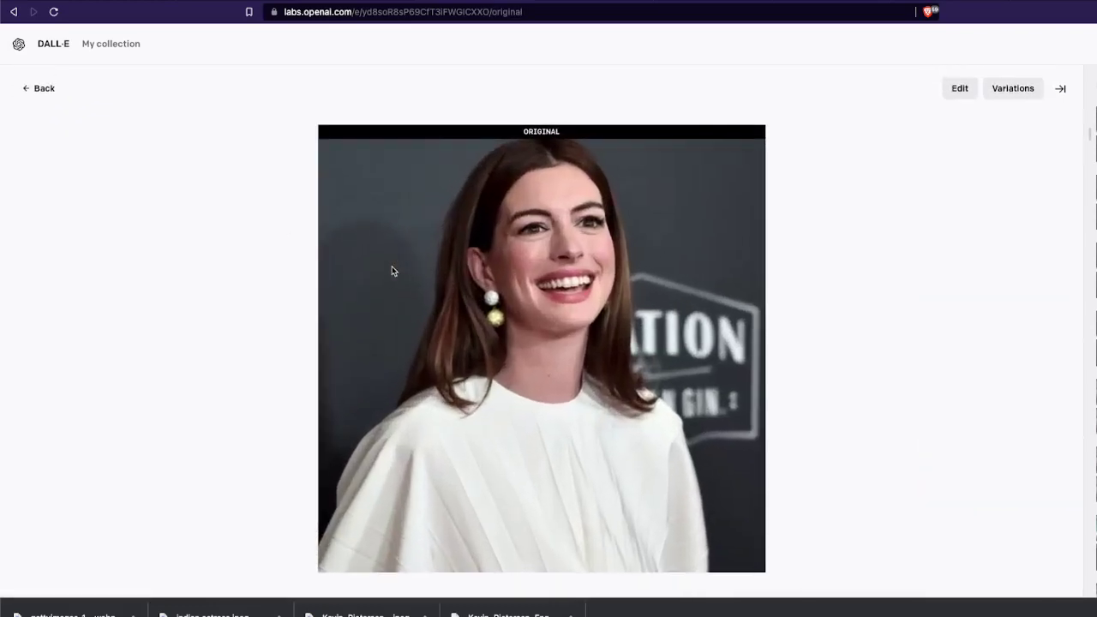
{"action": "key", "text": "Right"}
{"action": "key", "text": "Right"}
{"action": "key", "text": "Right"}
{"action": "key", "text": "Right"}
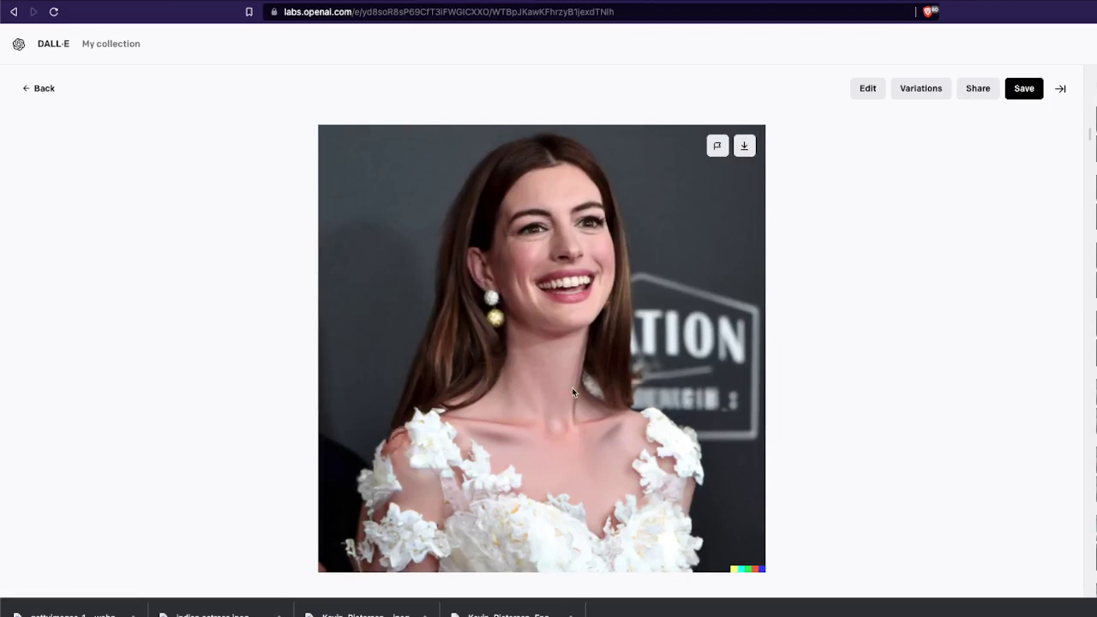
{"action": "key", "text": "Right"}
{"action": "key", "text": "Right"}
{"action": "key", "text": "Left"}
{"action": "key", "text": "Right"}
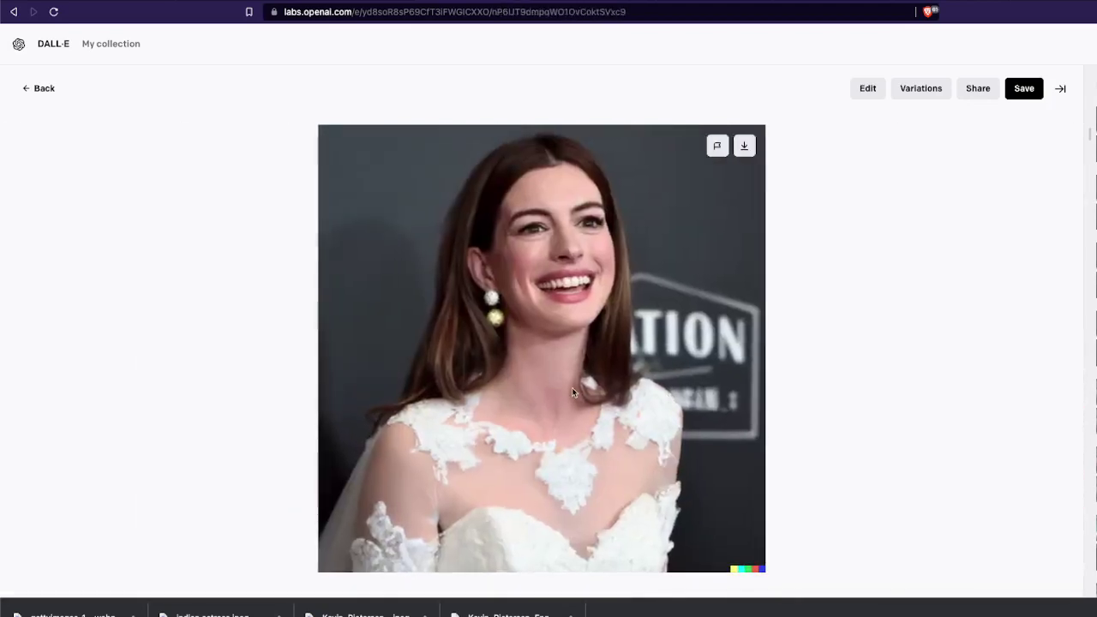
View another wedding dress version at full size and return to the results grid
{"action": "key", "text": "Left"}
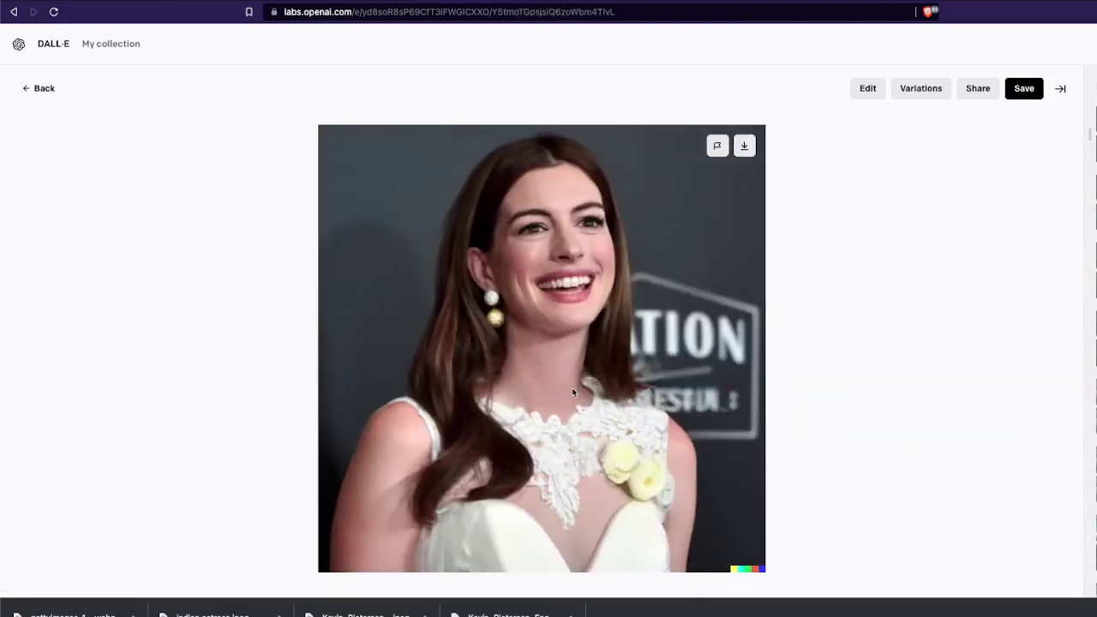
{"action": "left_click", "coordinate": [43, 90]}
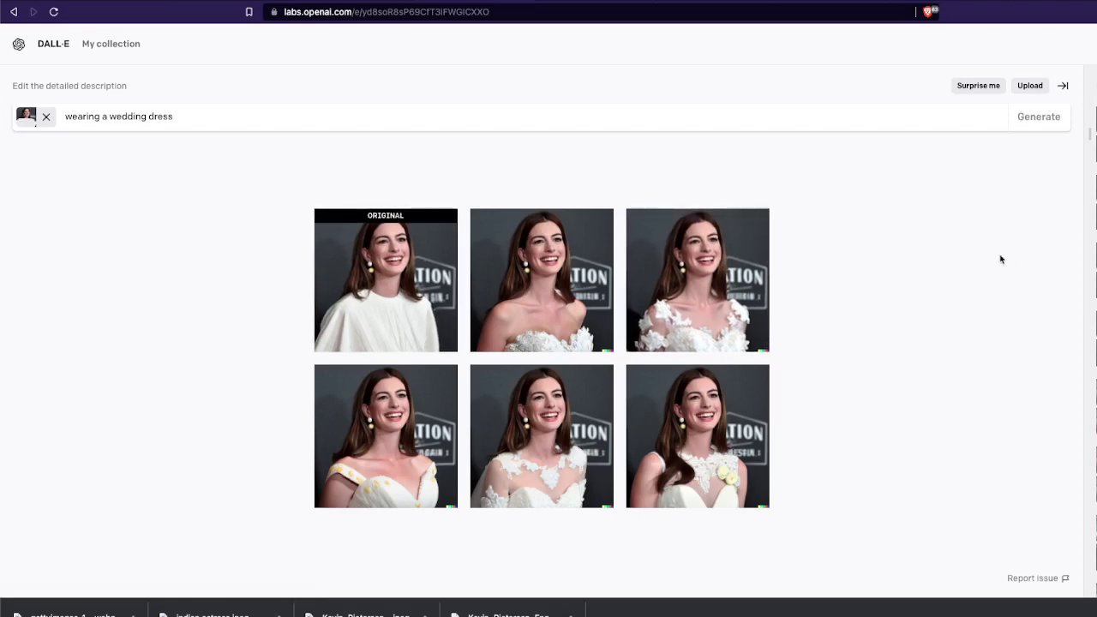
Upload the cricket player JPEG from Downloads, cropped to include the whole raised bat, and open it for editing
{"action": "left_click", "coordinate": [1031, 85]}
{"action": "double_click", "coordinate": [394, 274]}
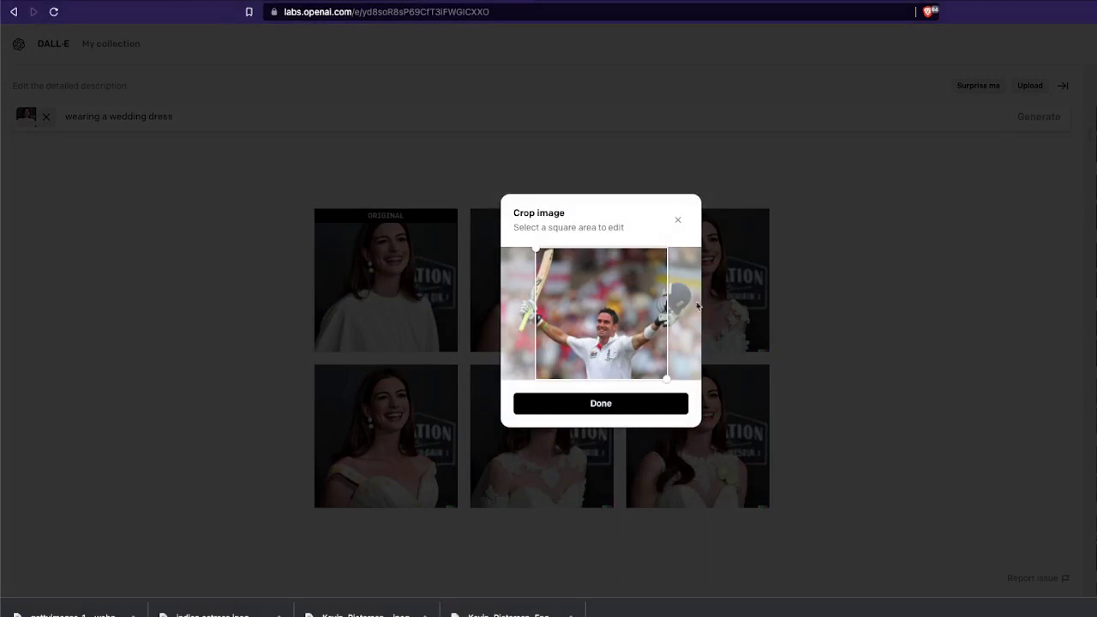
{"action": "left_click_drag", "start_coordinate": [599, 324], "coordinate": [576, 326]}
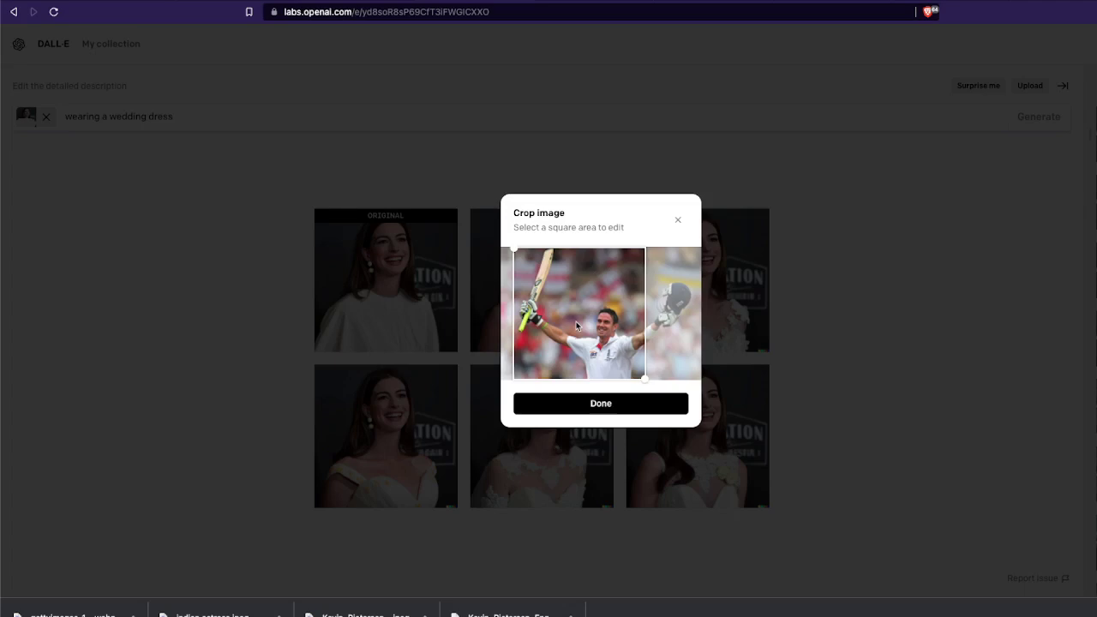
{"action": "left_click", "coordinate": [627, 403]}
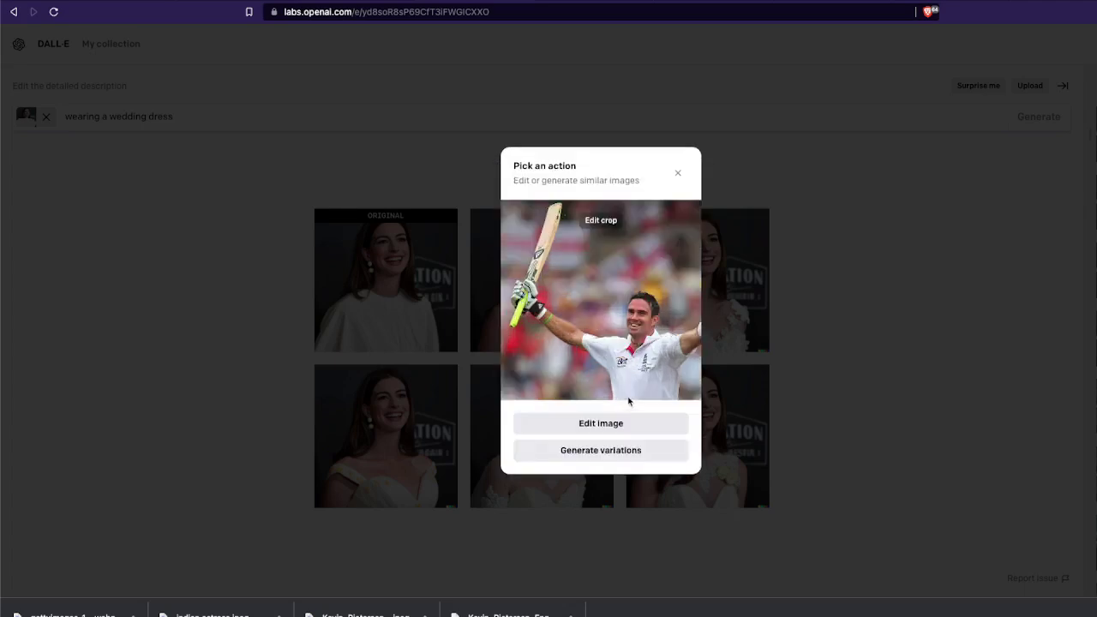
{"action": "left_click", "coordinate": [611, 429]}
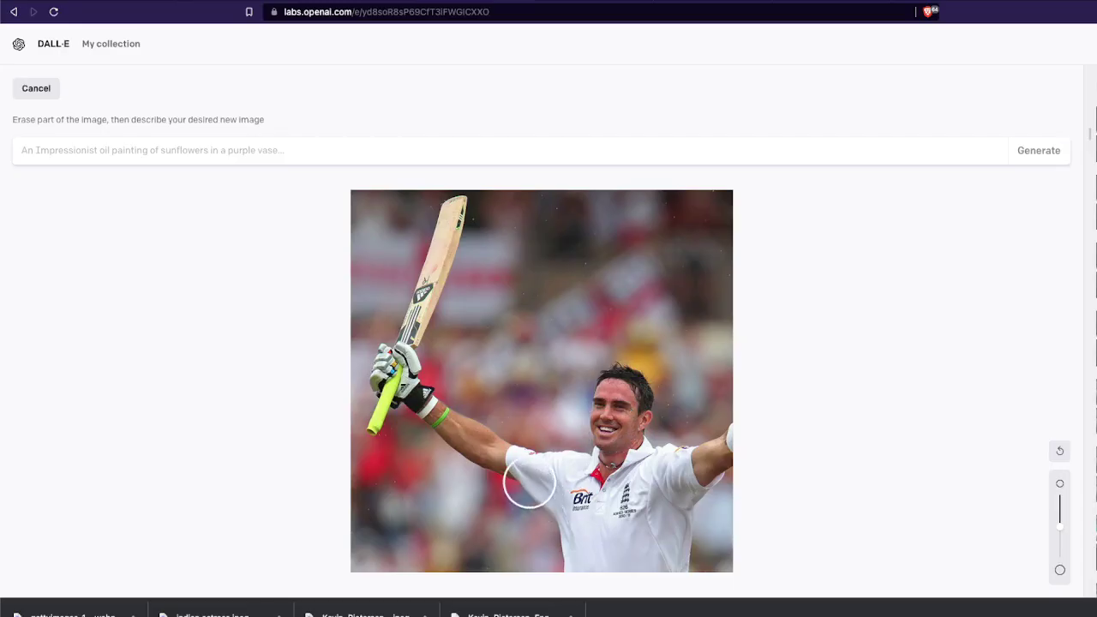
Erase the cricketer's white shirt and generate new versions from the prompt "wearing an indian flag color t-shirt"
{"action": "mouse_move", "coordinate": [518, 465]}
{"action": "left_mouse_down"}
{"action": "mouse_move", "coordinate": [697, 464]}
{"action": "mouse_move", "coordinate": [686, 561]}
{"action": "mouse_move", "coordinate": [568, 559]}
{"action": "mouse_move", "coordinate": [548, 492]}
{"action": "mouse_move", "coordinate": [611, 534]}
{"action": "mouse_move", "coordinate": [595, 502]}
{"action": "mouse_move", "coordinate": [630, 504]}
{"action": "mouse_move", "coordinate": [637, 526]}
{"action": "mouse_move", "coordinate": [659, 509]}
{"action": "mouse_move", "coordinate": [659, 527]}
{"action": "mouse_move", "coordinate": [651, 457]}
{"action": "left_mouse_up"}
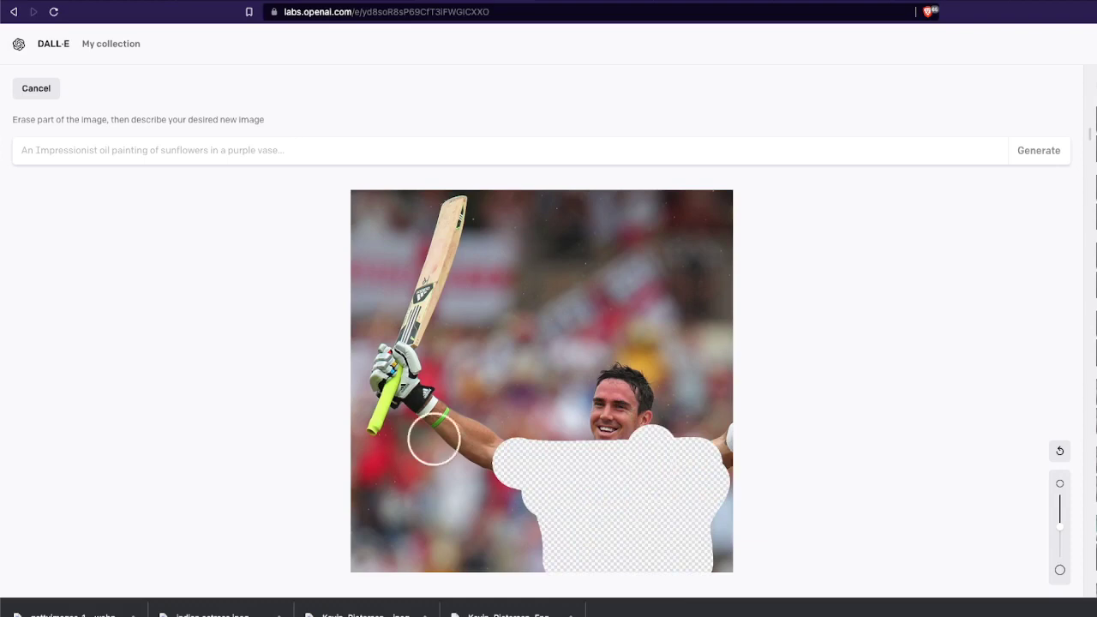
{"action": "left_click", "coordinate": [98, 159]}
{"action": "type", "text": "we"}
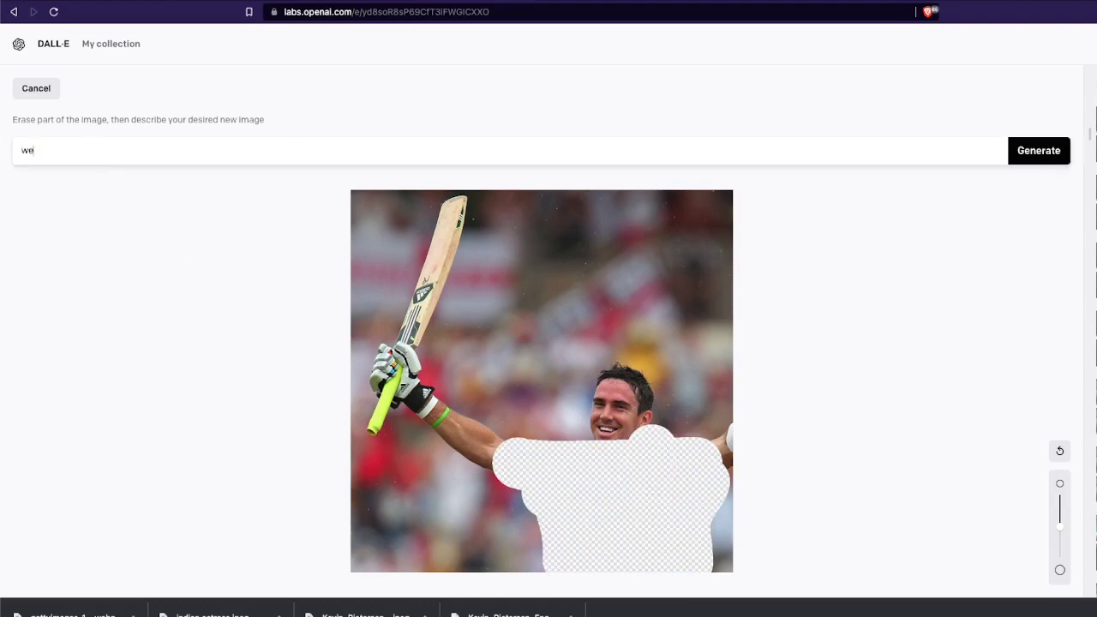
{"action": "type", "text": "aring a blue color indian"}
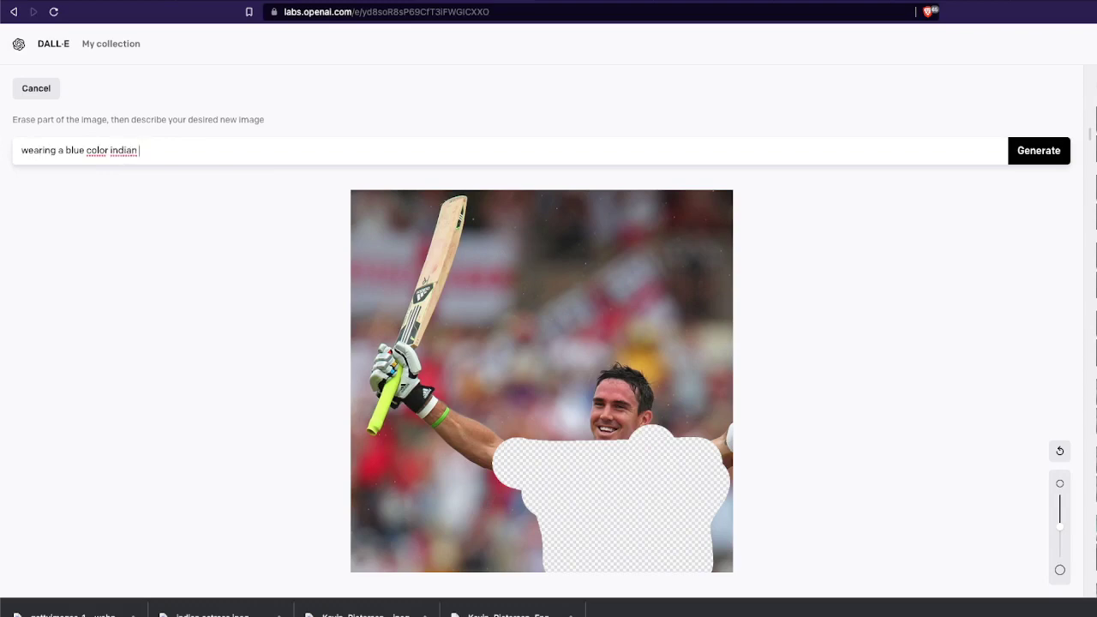
{"action": "key", "text": "ctrl+a"}
{"action": "type", "text": "wearing a n indian flag color t-shirt"}
{"action": "left_click", "coordinate": [1040, 154]}
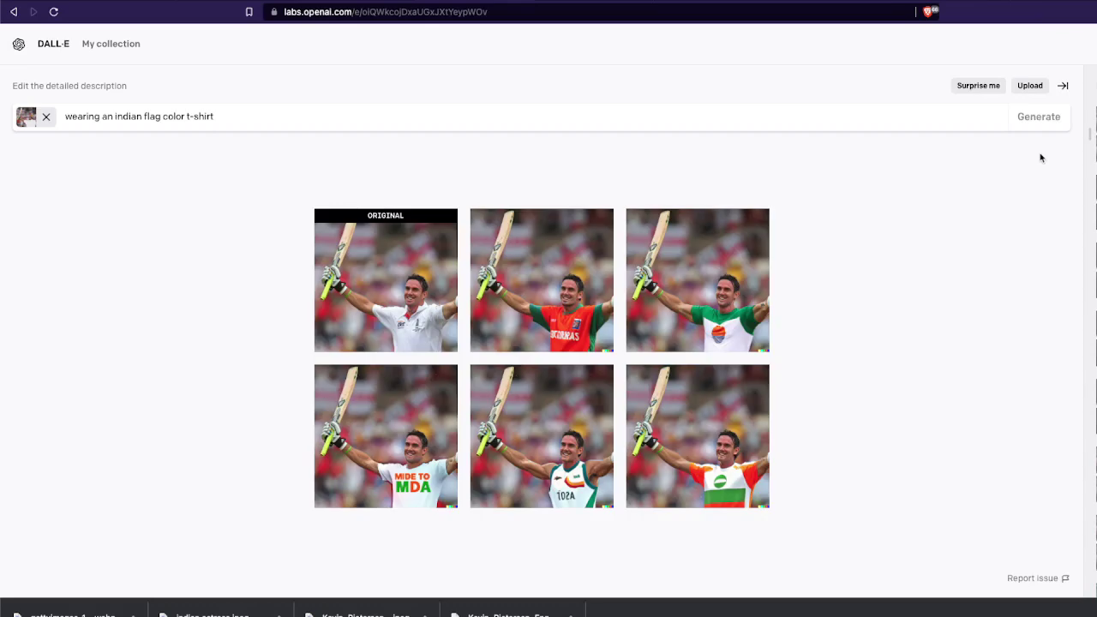
Examine the original cricketer photo and the Indian flag t-shirt versions one by one at full size, returning to the results grid
{"action": "left_click", "coordinate": [377, 304]}
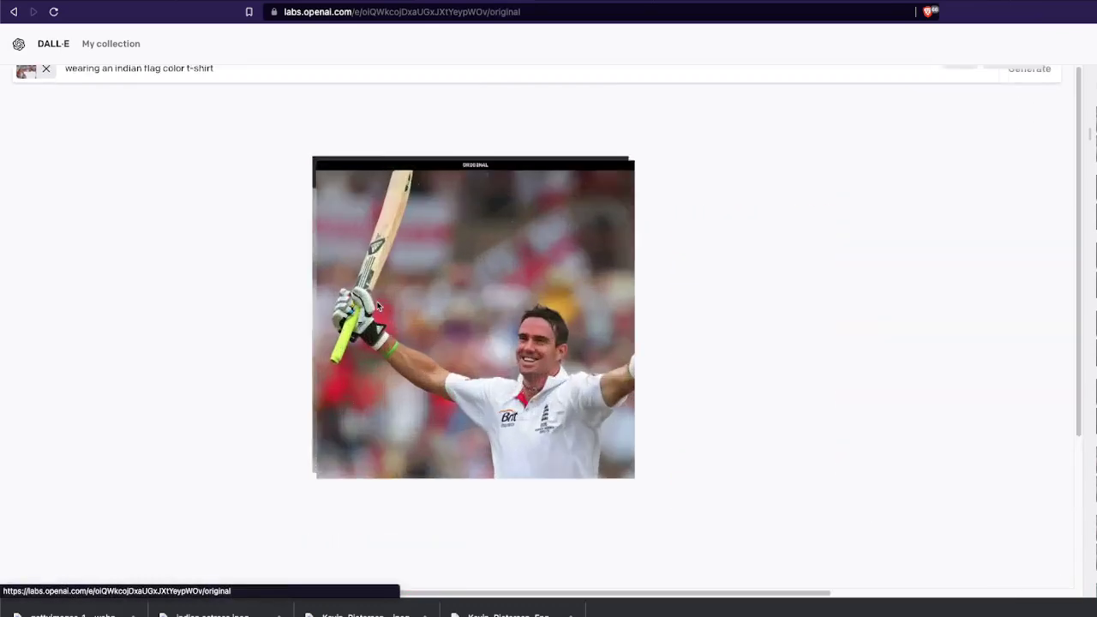
{"action": "key", "text": "Right"}
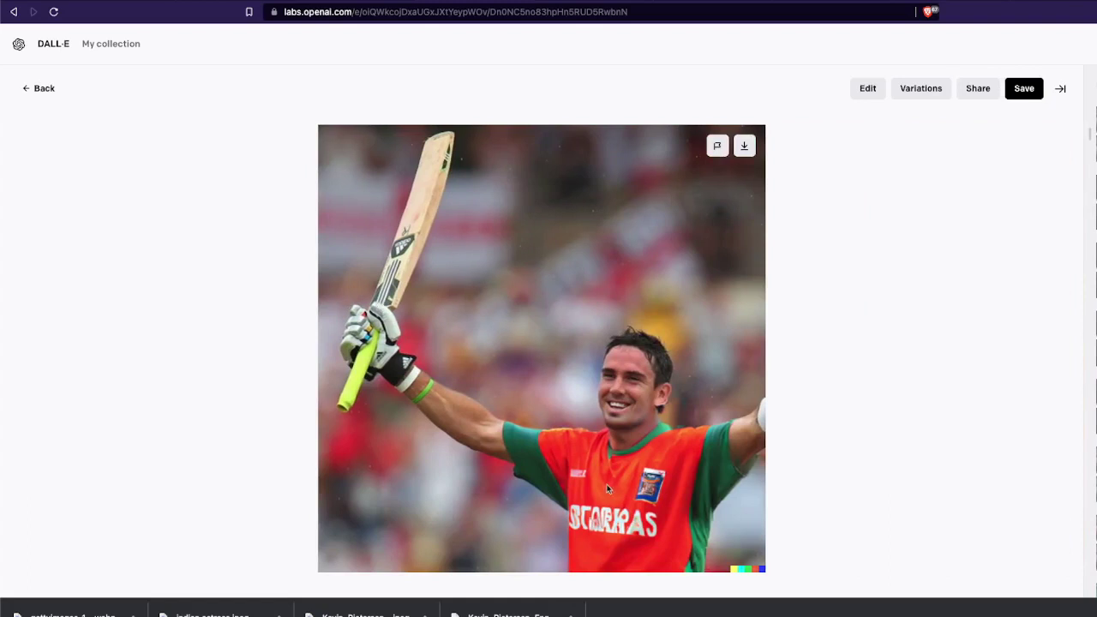
{"action": "key", "text": "Right"}
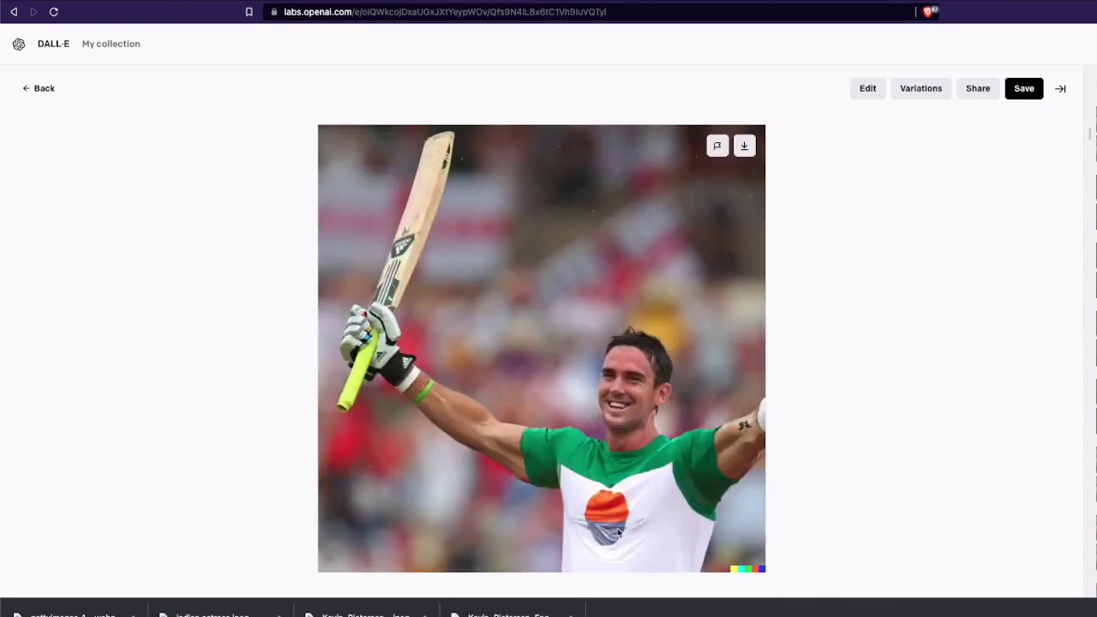
{"action": "key", "text": "Right"}
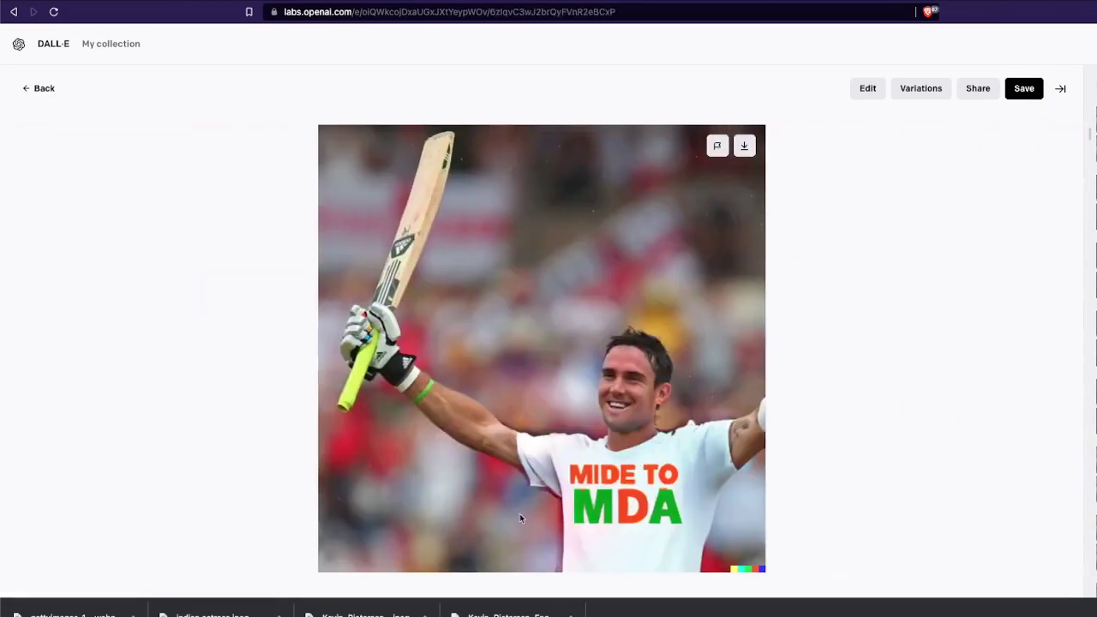
{"action": "key", "text": "Right"}
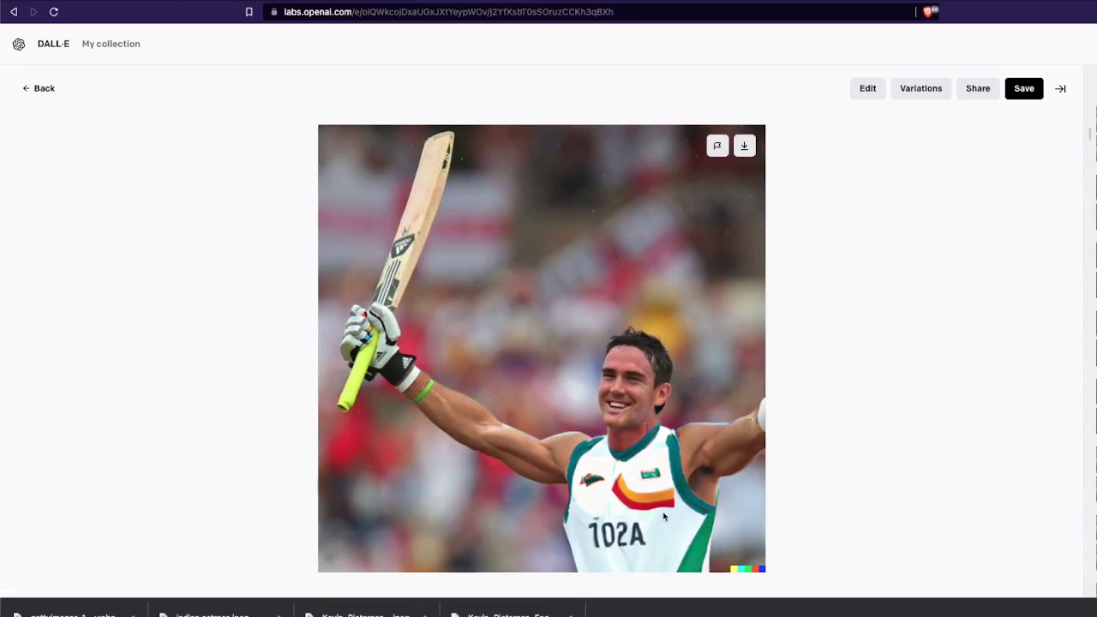
{"action": "key", "text": "Left"}
{"action": "key", "text": "Right"}
{"action": "key", "text": "Right"}
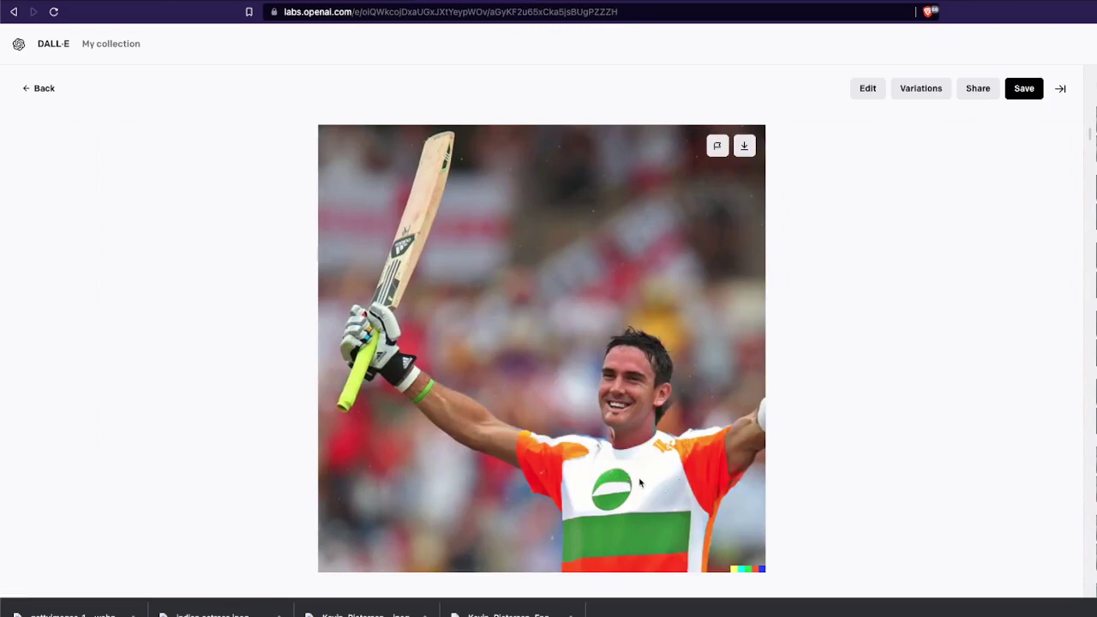
{"action": "key", "text": "Escape"}
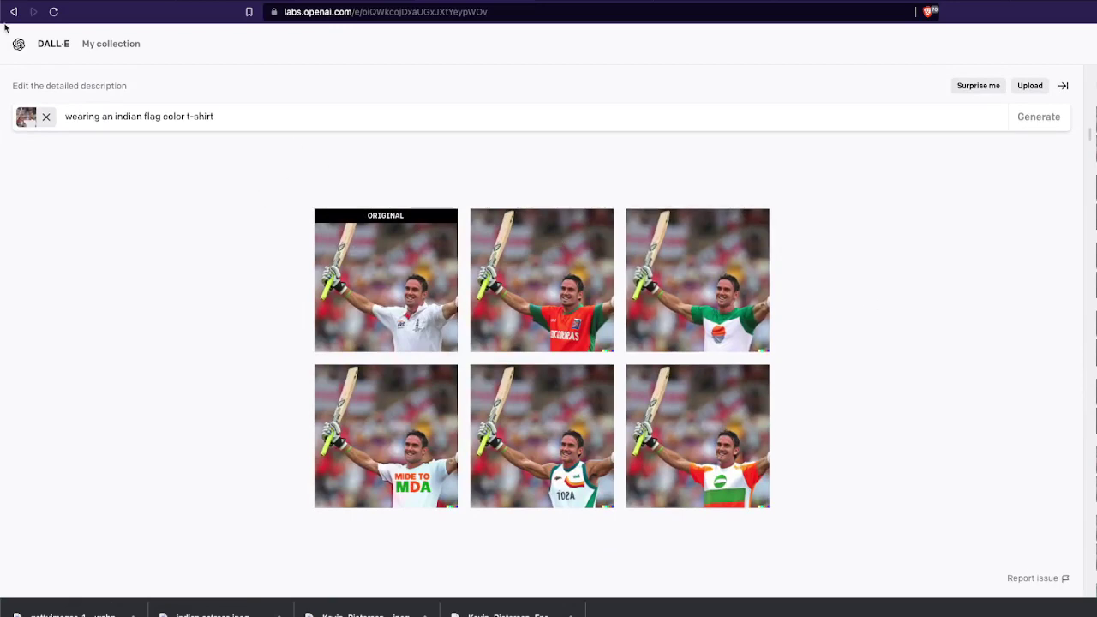
From the DALL·E home page, upload "indian actress.jpeg" with the square crop moved slightly down and open it for editing
{"action": "left_click", "coordinate": [66, 48]}
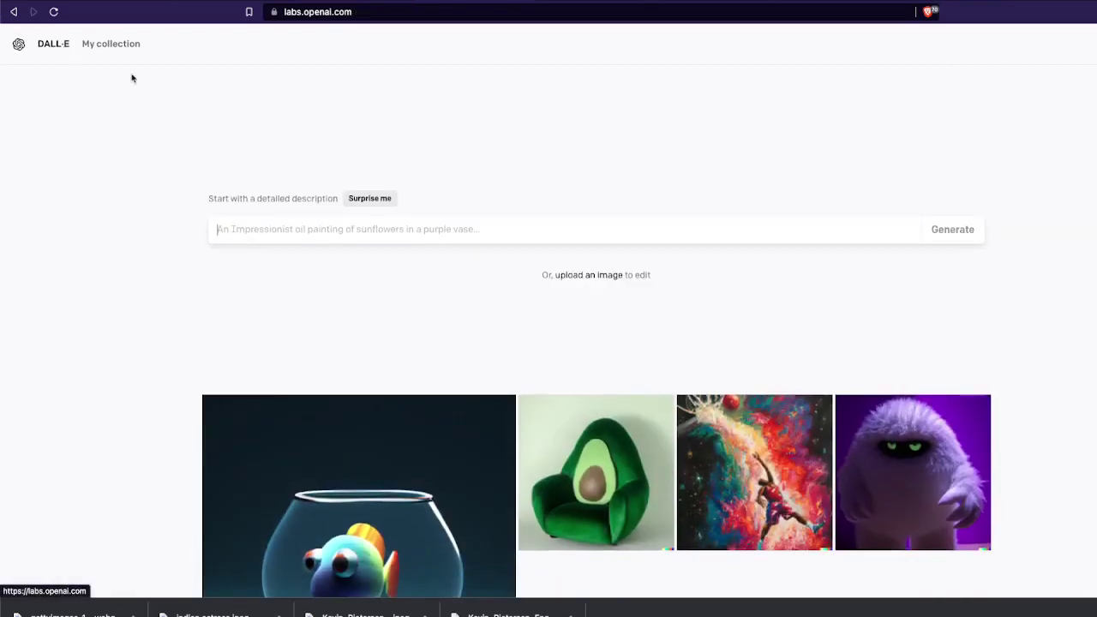
{"action": "left_click", "coordinate": [588, 275]}
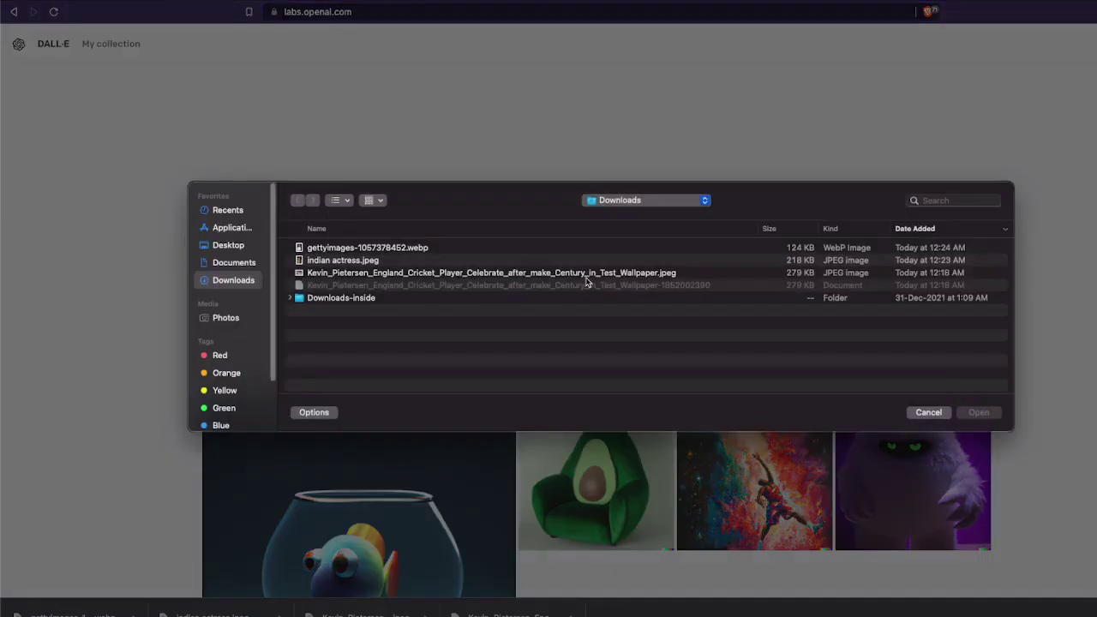
{"action": "double_click", "coordinate": [369, 261]}
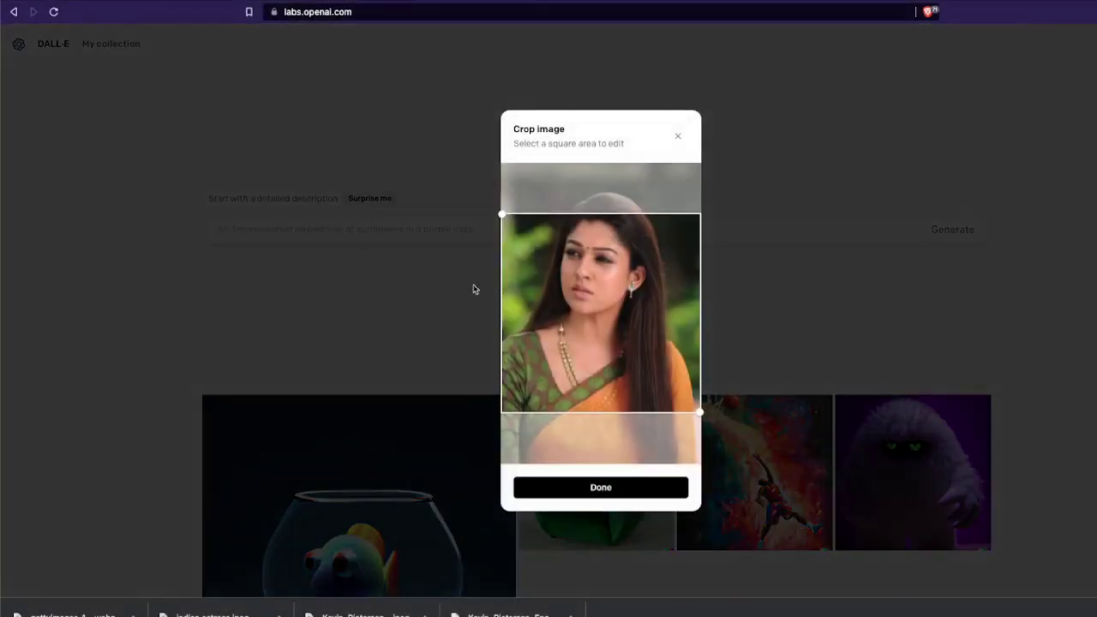
{"action": "left_click_drag", "start_coordinate": [639, 328], "coordinate": [639, 341]}
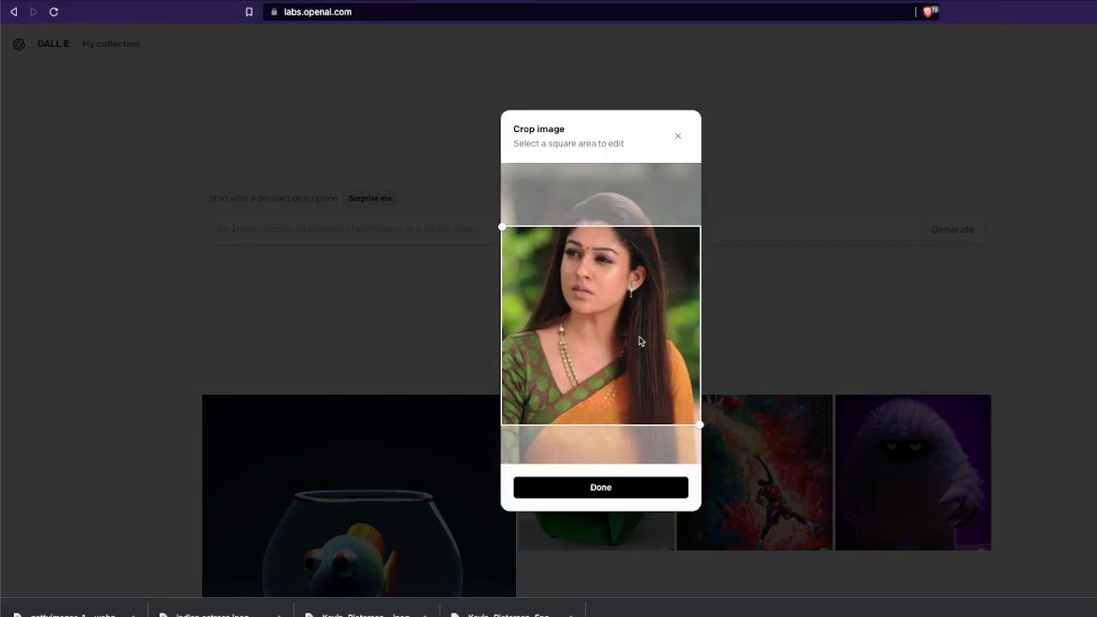
{"action": "left_click", "coordinate": [604, 495]}
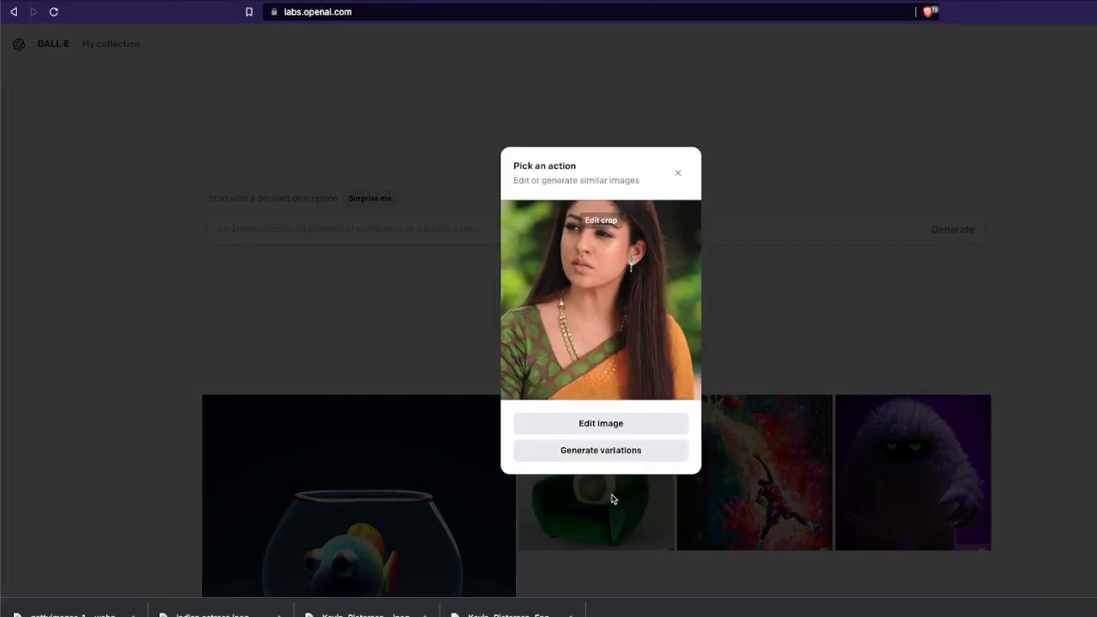
{"action": "left_click", "coordinate": [621, 424]}
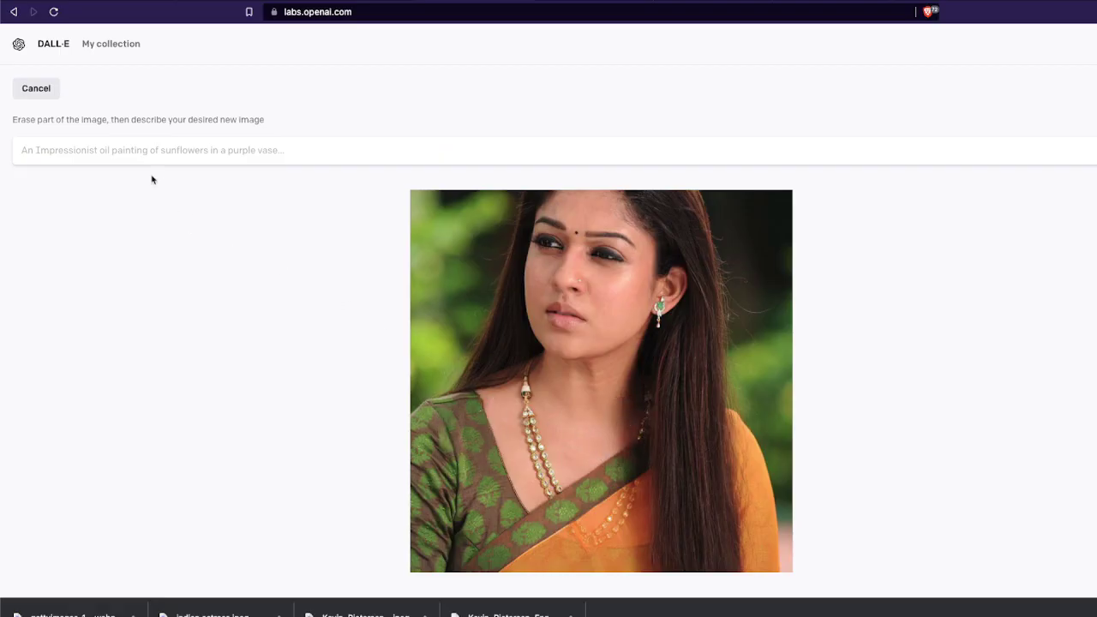
Erase a U-shaped band over the actress's necklace and generate new versions from the prompt "wearing a diamond necklace"
{"action": "mouse_move", "coordinate": [516, 385]}
{"action": "left_mouse_down"}
{"action": "mouse_move", "coordinate": [553, 493]}
{"action": "mouse_move", "coordinate": [580, 517]}
{"action": "mouse_move", "coordinate": [634, 485]}
{"action": "mouse_move", "coordinate": [653, 392]}
{"action": "left_mouse_up"}
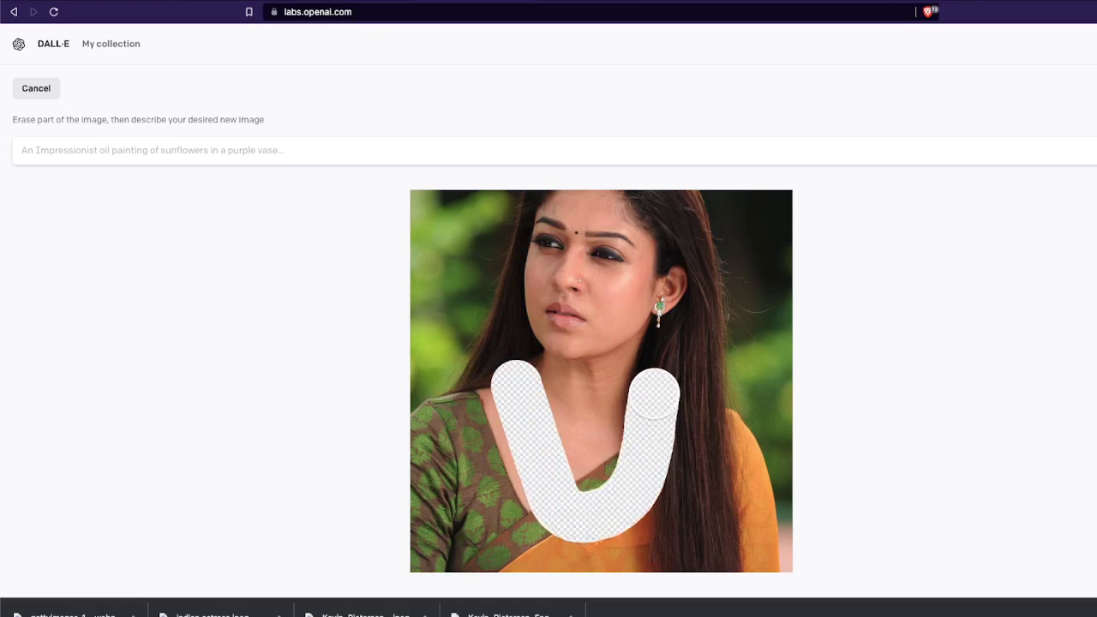
{"action": "left_click", "coordinate": [94, 151]}
{"action": "type", "text": "earri"}
{"action": "key", "text": "BackSpace"}
{"action": "key", "text": "BackSpace"}
{"action": "key", "text": "BackSpace"}
{"action": "type", "text": "wearing"}
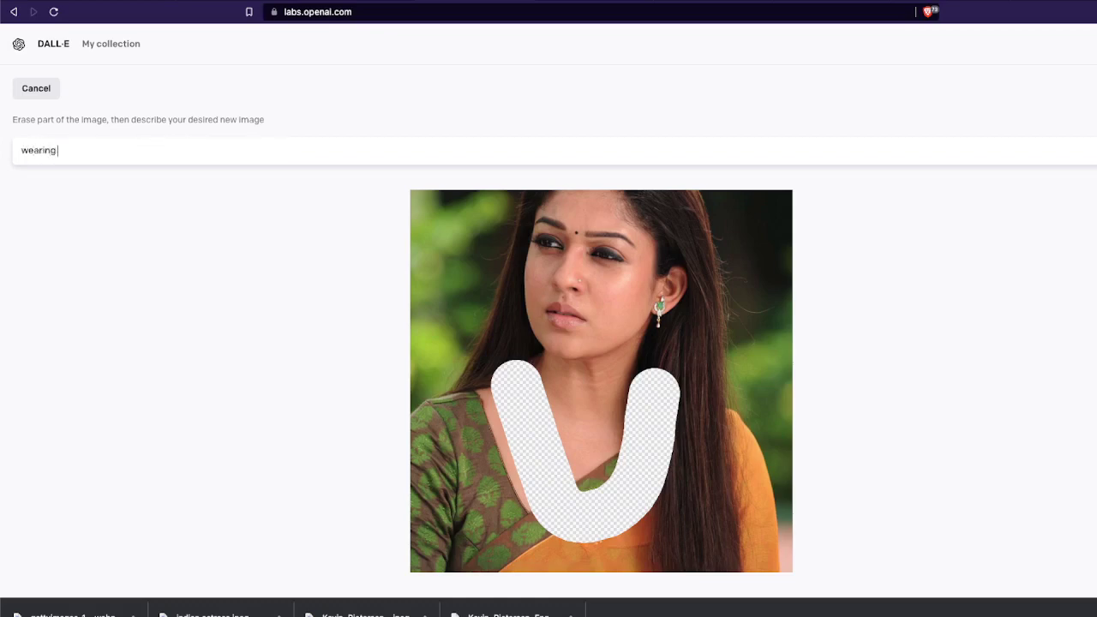
{"action": "type", "text": " a diamond necklace"}
{"action": "key", "text": "Return"}
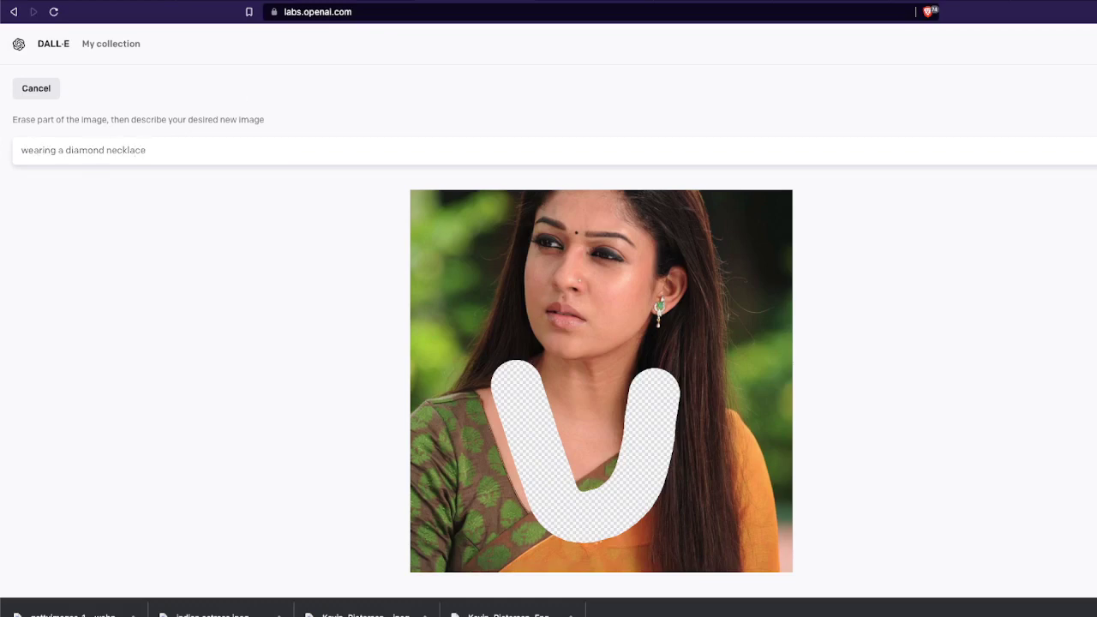
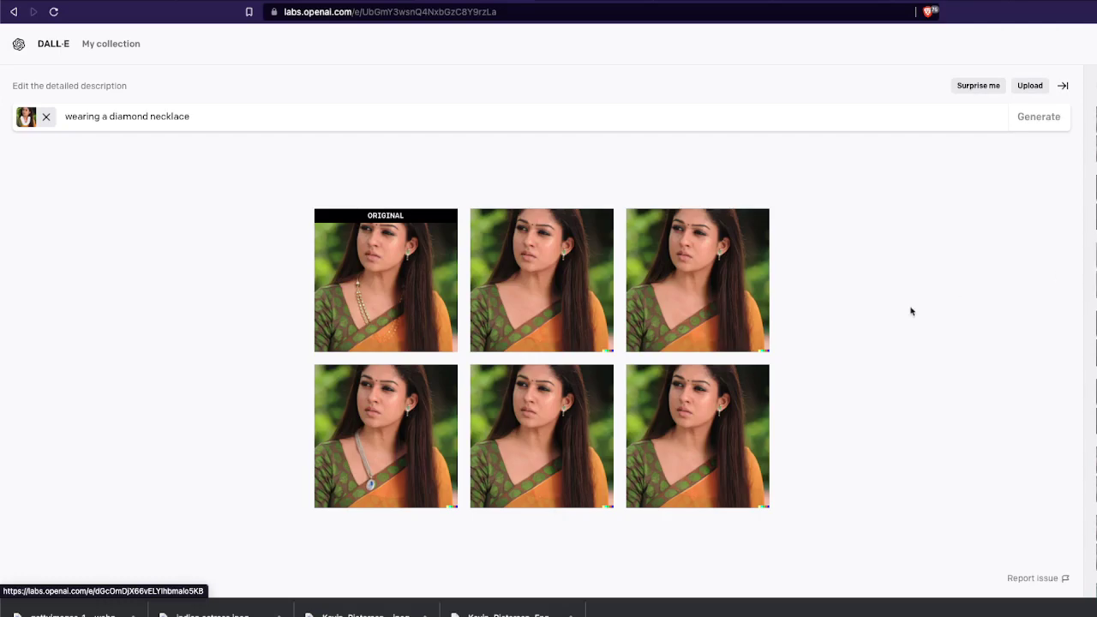
Examine the generated version with the blue pendant necklace at full size and return to the results grid
{"action": "left_click", "coordinate": [374, 472]}
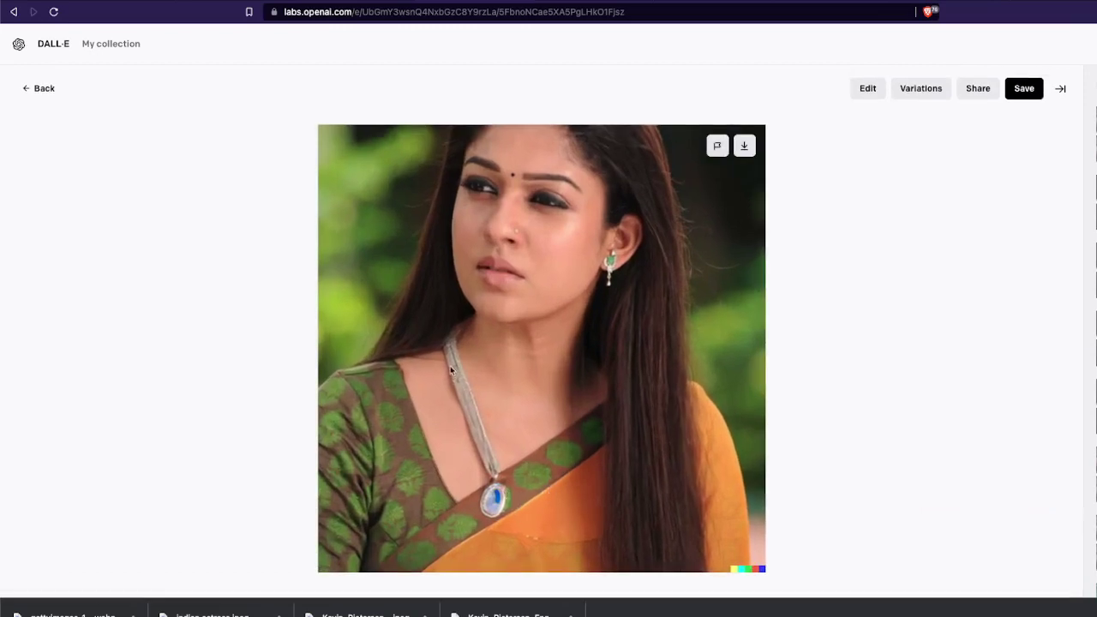
{"action": "left_click", "coordinate": [485, 436]}
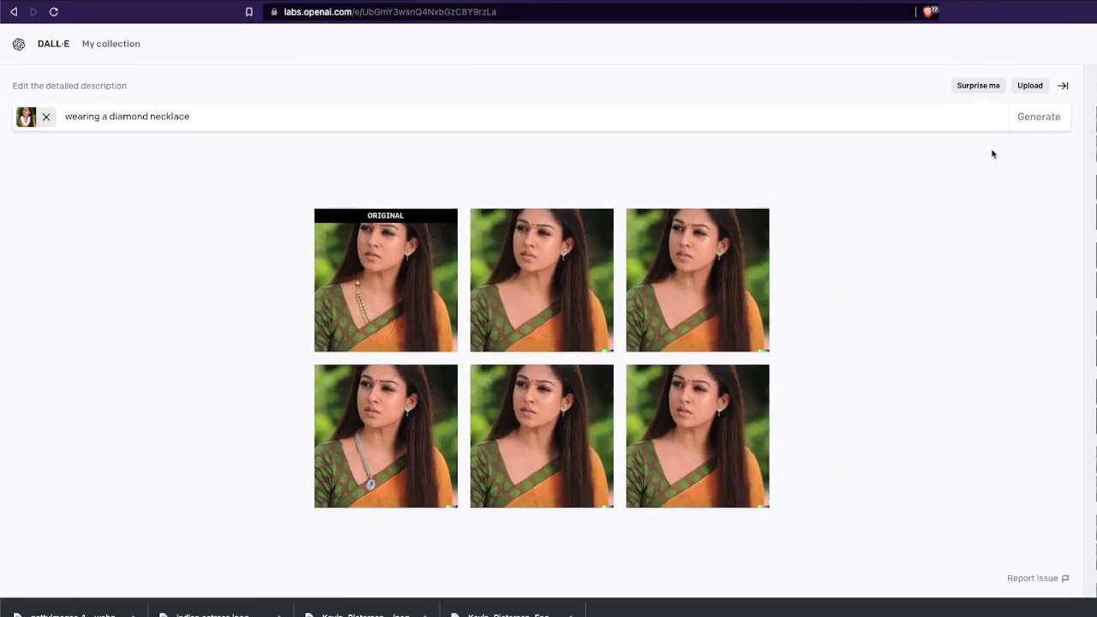
{"action": "left_click", "coordinate": [104, 117]}
{"action": "triple_click", "coordinate": [104, 117]}
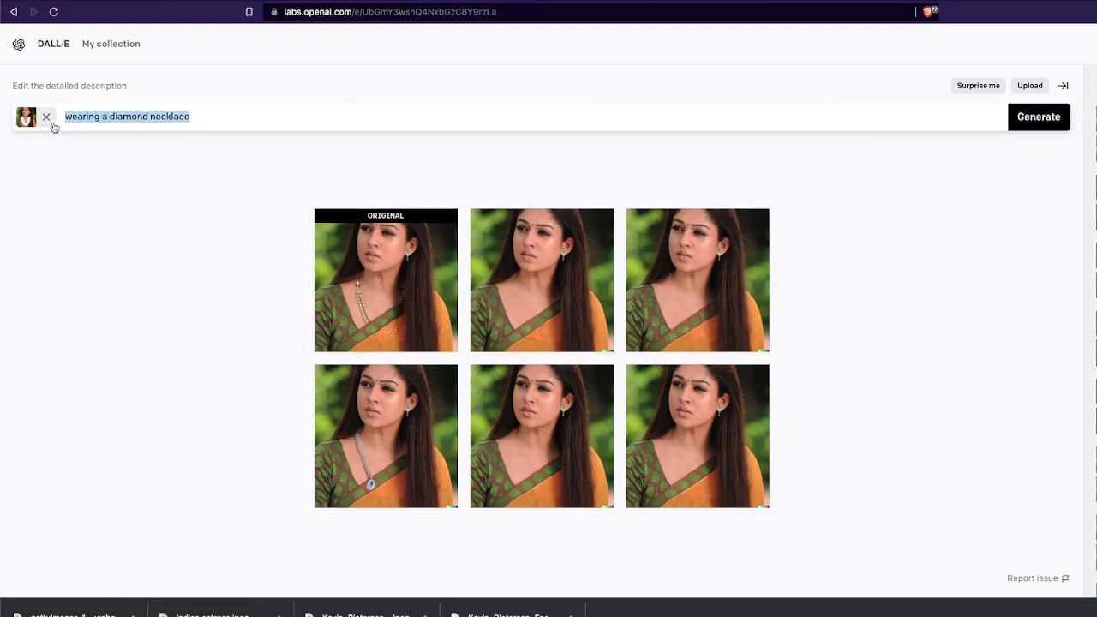
Upload "indian actress.jpeg" again, adjust the square crop around the face and upper body, and open it for editing
{"action": "left_click", "coordinate": [1030, 85]}
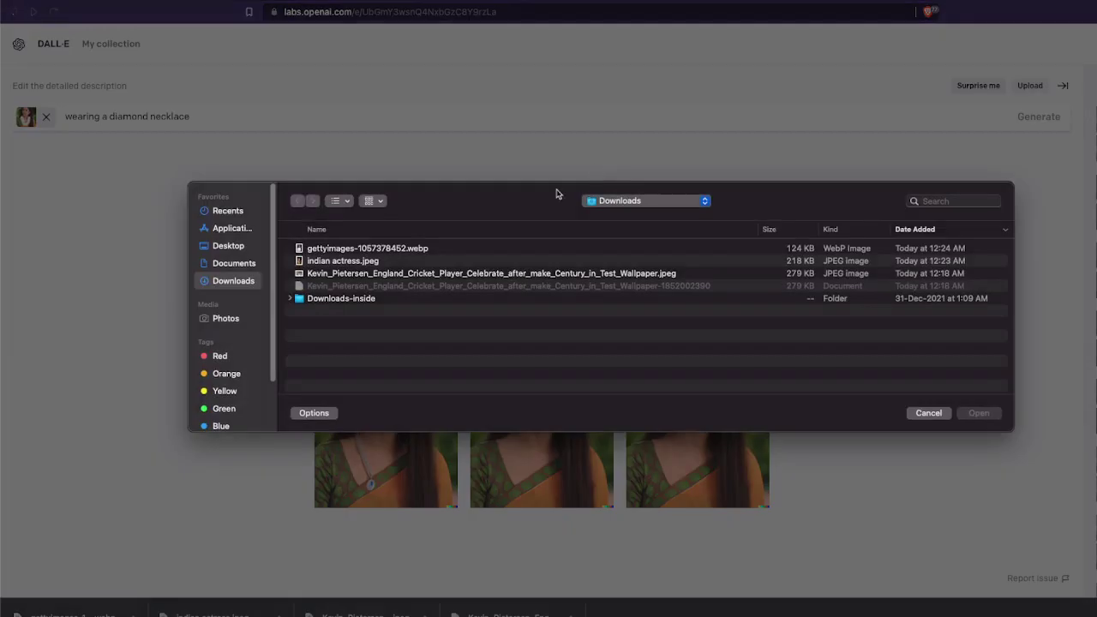
{"action": "left_click", "coordinate": [399, 258]}
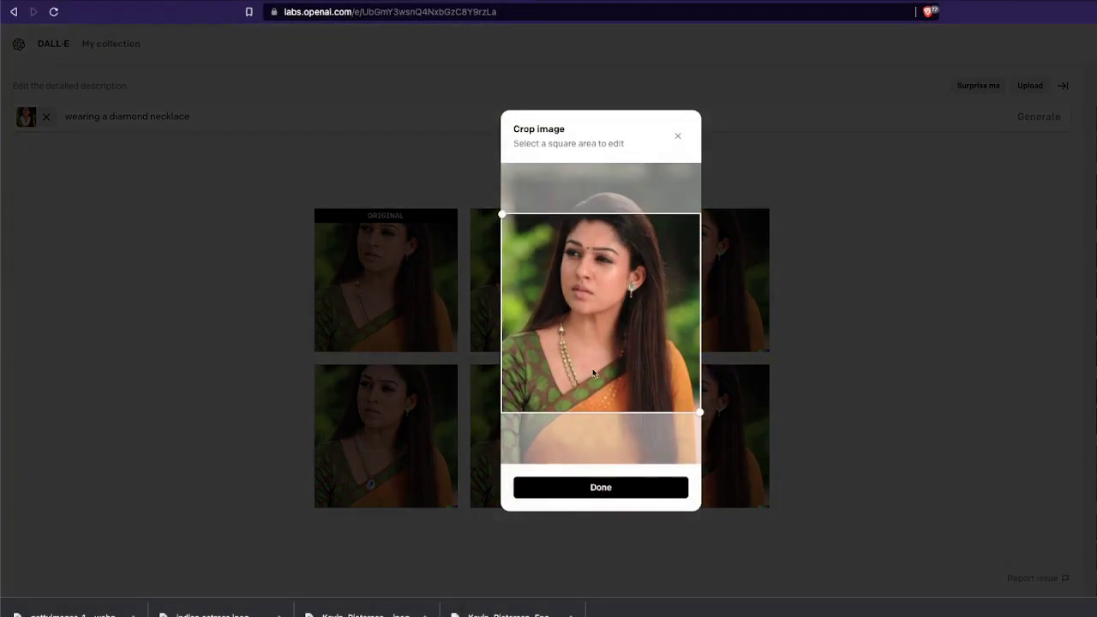
{"action": "left_click_drag", "start_coordinate": [609, 354], "coordinate": [636, 323]}
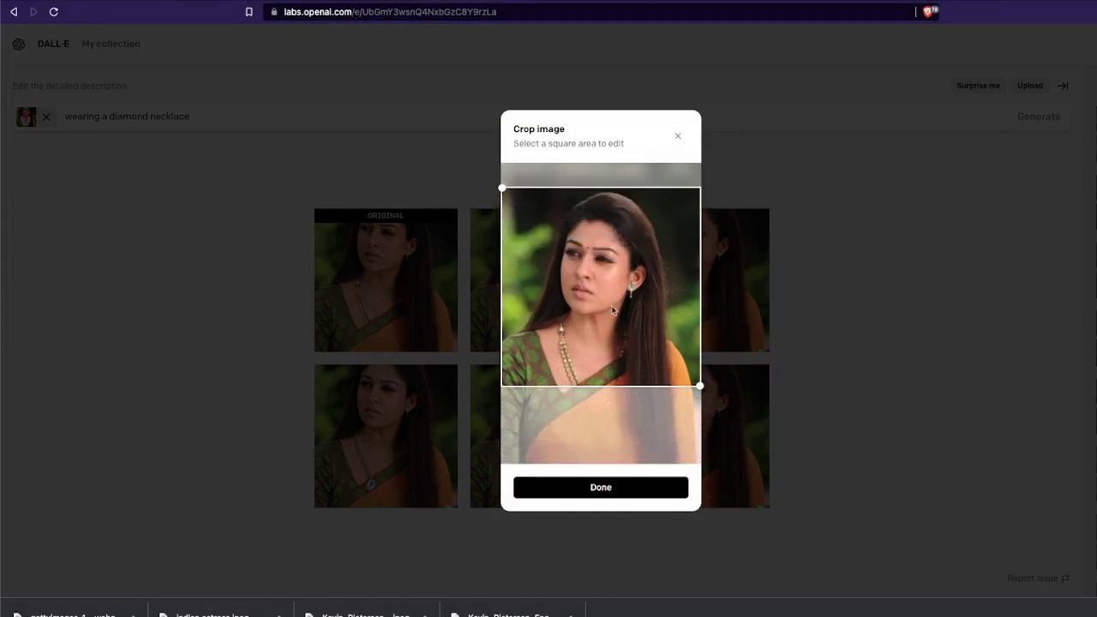
{"action": "left_click_drag", "start_coordinate": [626, 338], "coordinate": [632, 369]}
{"action": "left_click", "coordinate": [610, 495]}
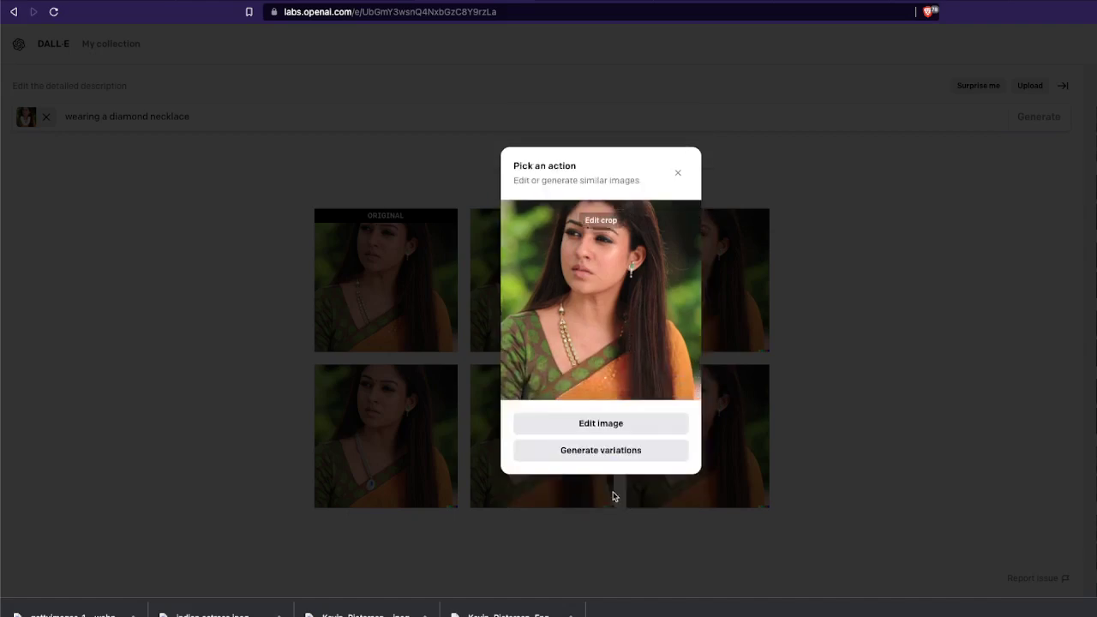
{"action": "left_click", "coordinate": [599, 422]}
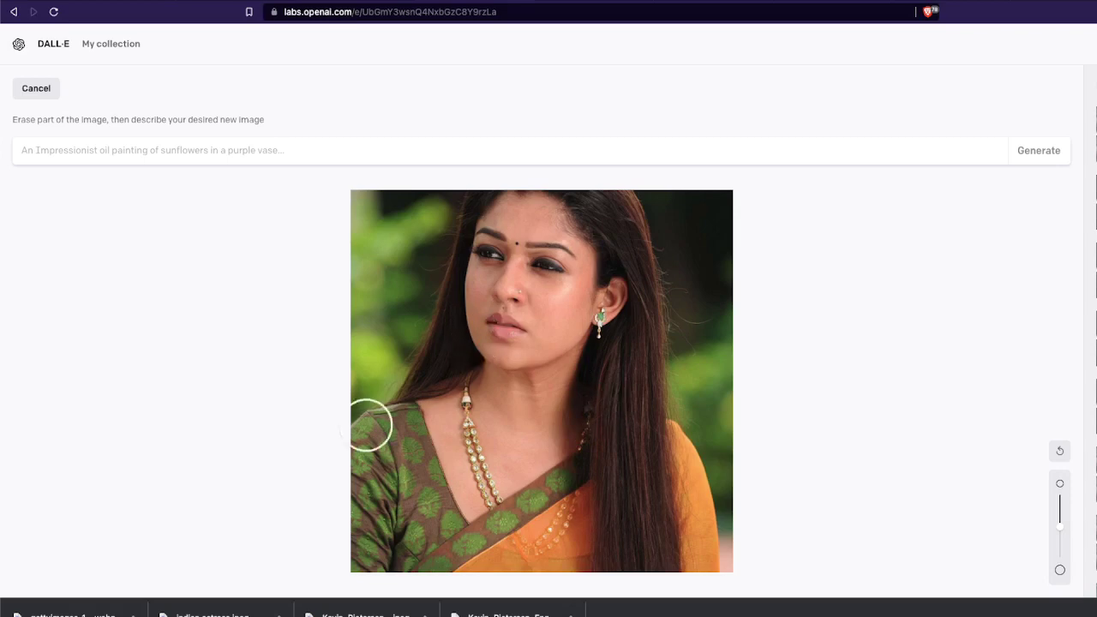
Erase everything below the actress's chin across the full image width and generate new versions from the prompt "wearing a blue color salwar kamiz"
{"action": "mouse_move", "coordinate": [370, 424]}
{"action": "left_mouse_down"}
{"action": "mouse_move", "coordinate": [673, 415]}
{"action": "mouse_move", "coordinate": [737, 433]}
{"action": "mouse_move", "coordinate": [372, 440]}
{"action": "mouse_move", "coordinate": [720, 454]}
{"action": "mouse_move", "coordinate": [423, 402]}
{"action": "mouse_move", "coordinate": [829, 451]}
{"action": "mouse_move", "coordinate": [820, 485]}
{"action": "mouse_move", "coordinate": [515, 513]}
{"action": "mouse_move", "coordinate": [585, 494]}
{"action": "mouse_move", "coordinate": [762, 492]}
{"action": "mouse_move", "coordinate": [712, 506]}
{"action": "mouse_move", "coordinate": [713, 544]}
{"action": "mouse_move", "coordinate": [682, 521]}
{"action": "mouse_move", "coordinate": [612, 520]}
{"action": "mouse_move", "coordinate": [351, 549]}
{"action": "mouse_move", "coordinate": [642, 569]}
{"action": "left_mouse_up"}
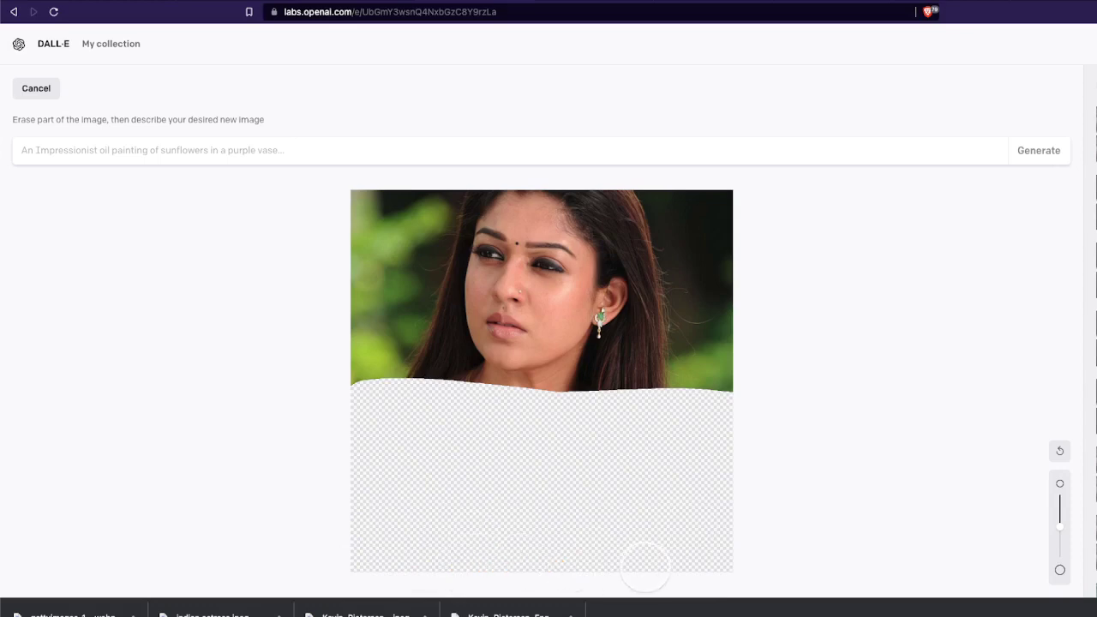
{"action": "left_click", "coordinate": [57, 160]}
{"action": "type", "text": "wearing a "}
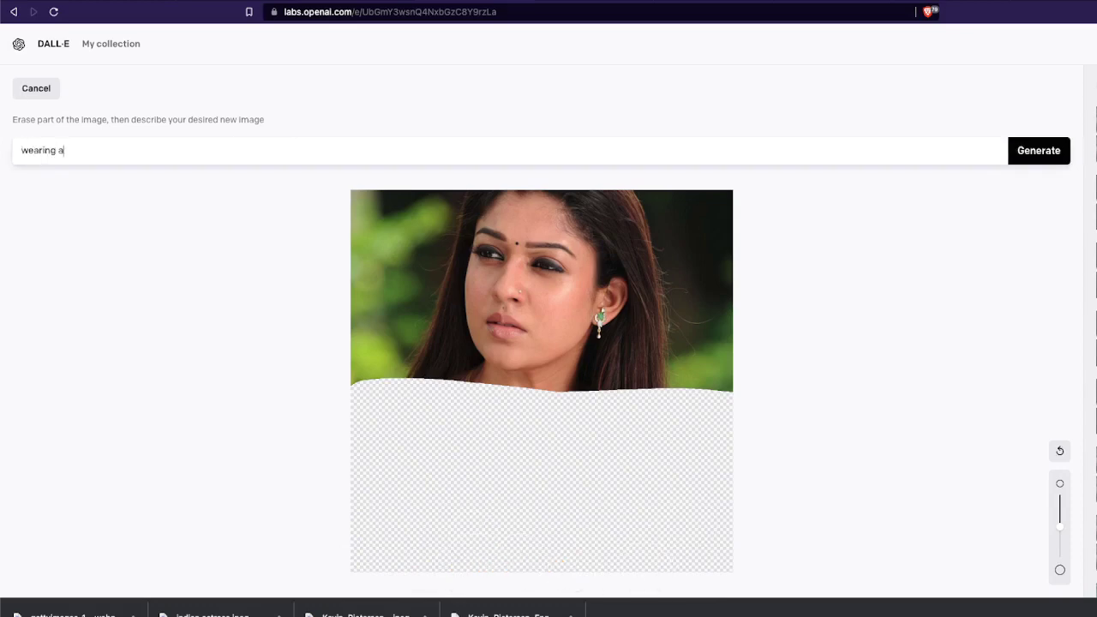
{"action": "type", "text": "blue color salwar kamiz"}
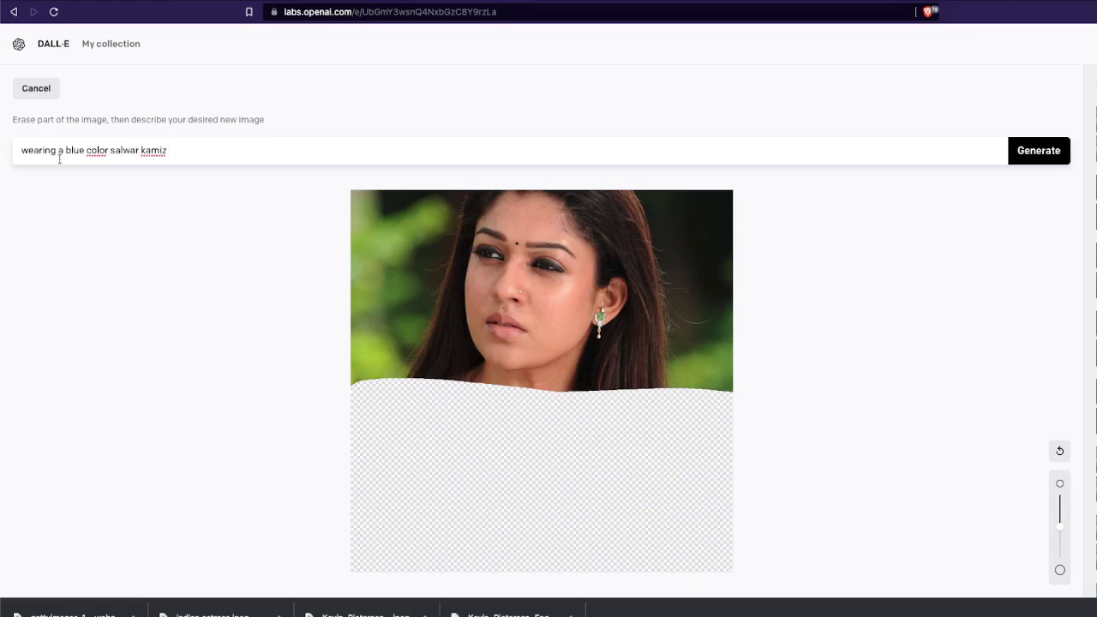
{"action": "left_click", "coordinate": [1039, 150]}
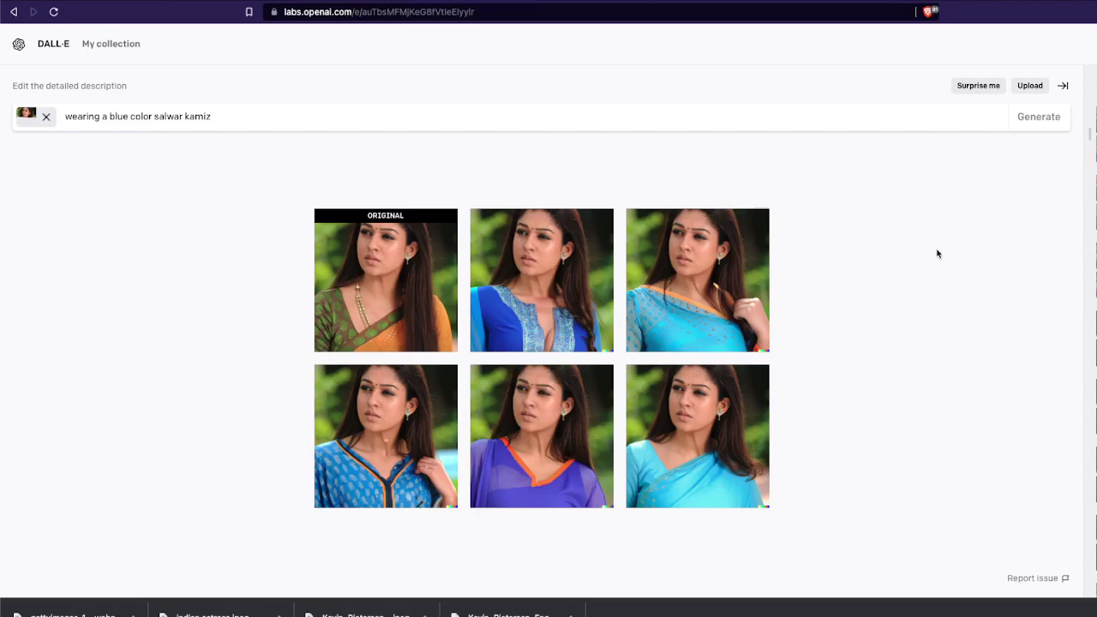
Examine the light-blue, purple and patterned-blue outfit versions at full size, and open the earlier "wearing a leather jacket" results grid
{"action": "left_click", "coordinate": [711, 426]}
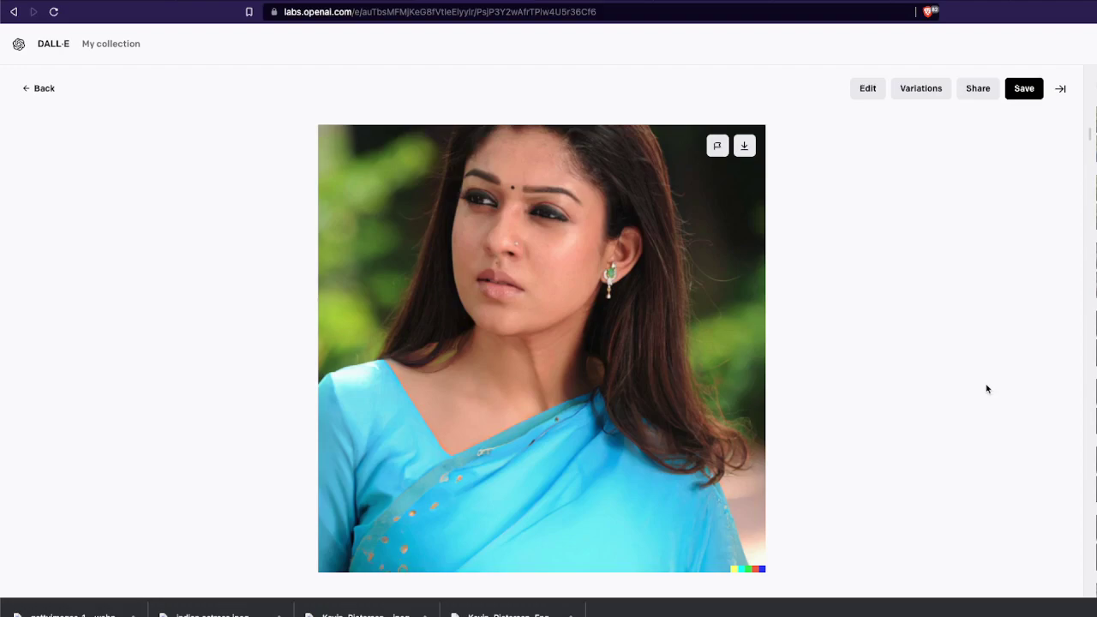
{"action": "key", "text": "Right"}
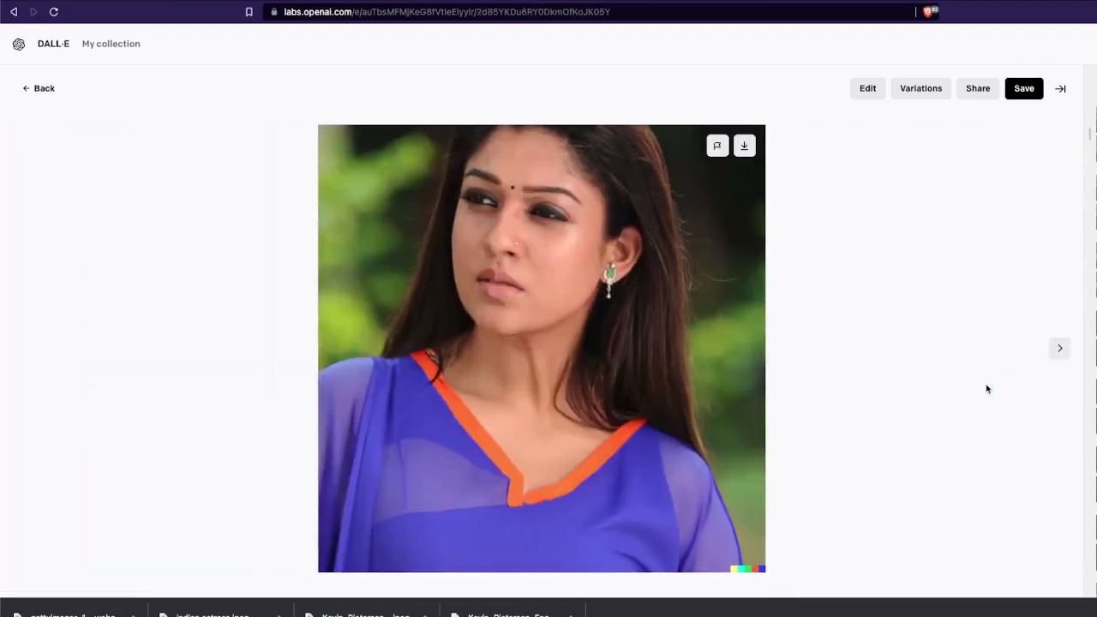
{"action": "key", "text": "Left"}
{"action": "key", "text": "Left"}
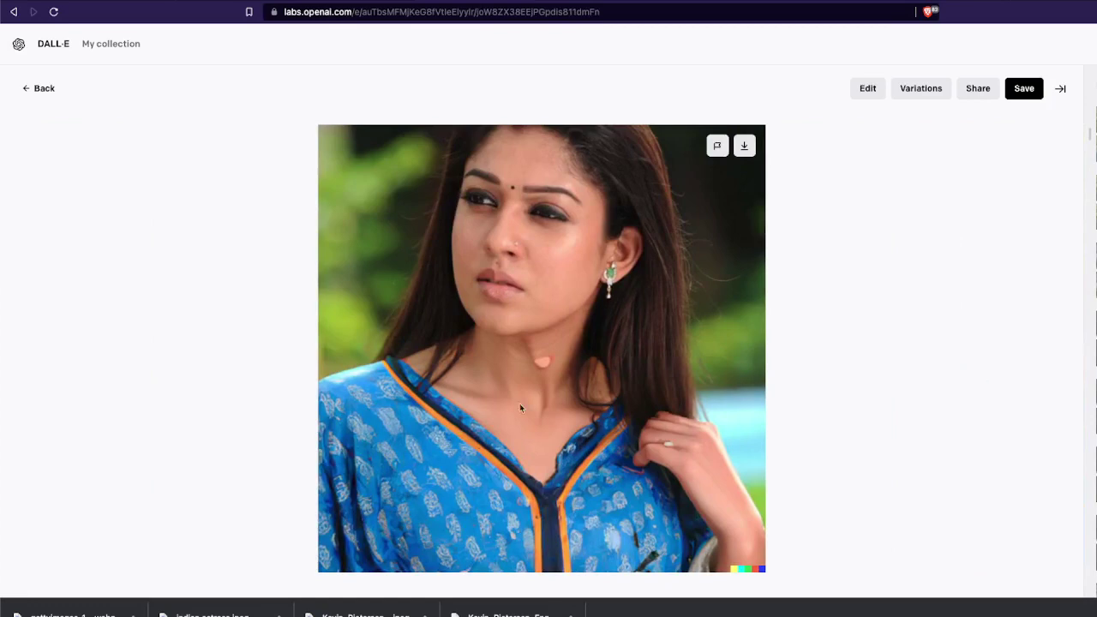
{"action": "key", "text": "Right"}
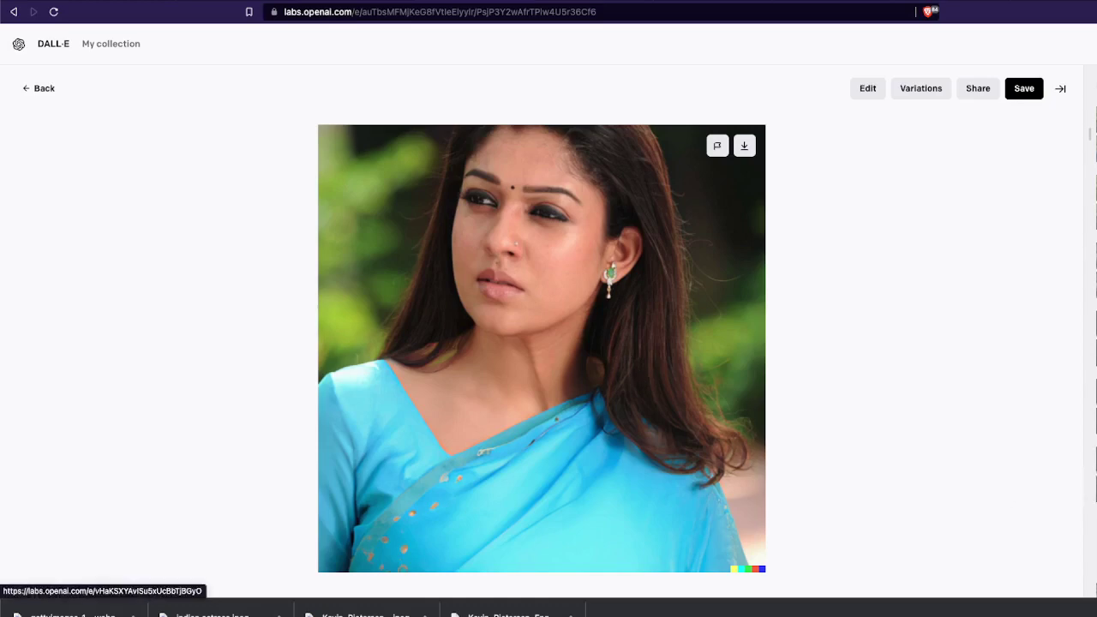
{"action": "key", "text": "alt+Left"}
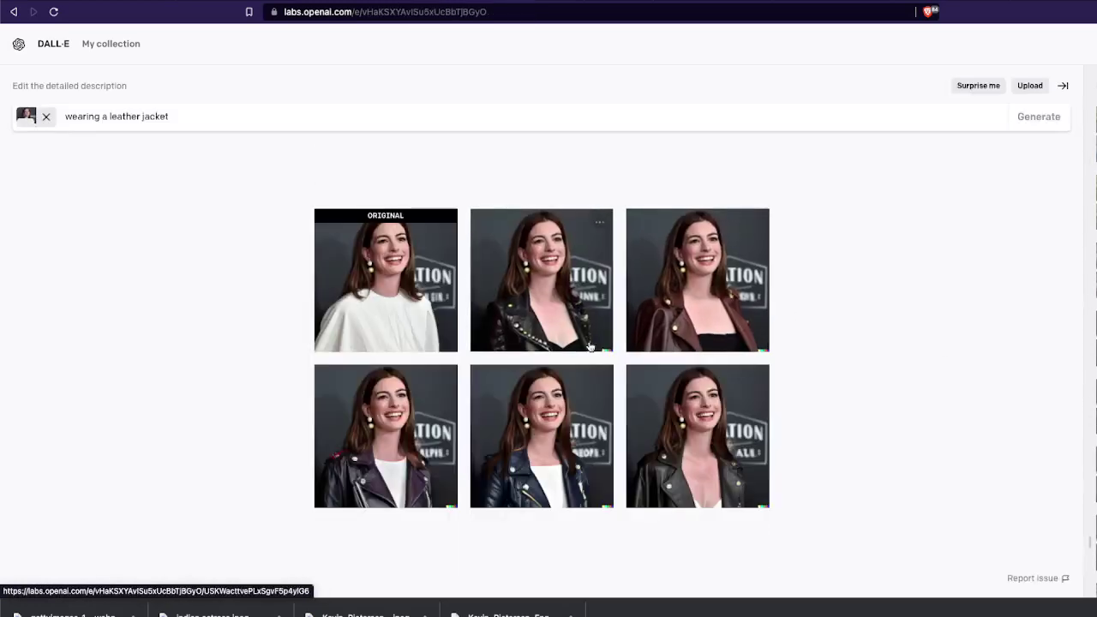